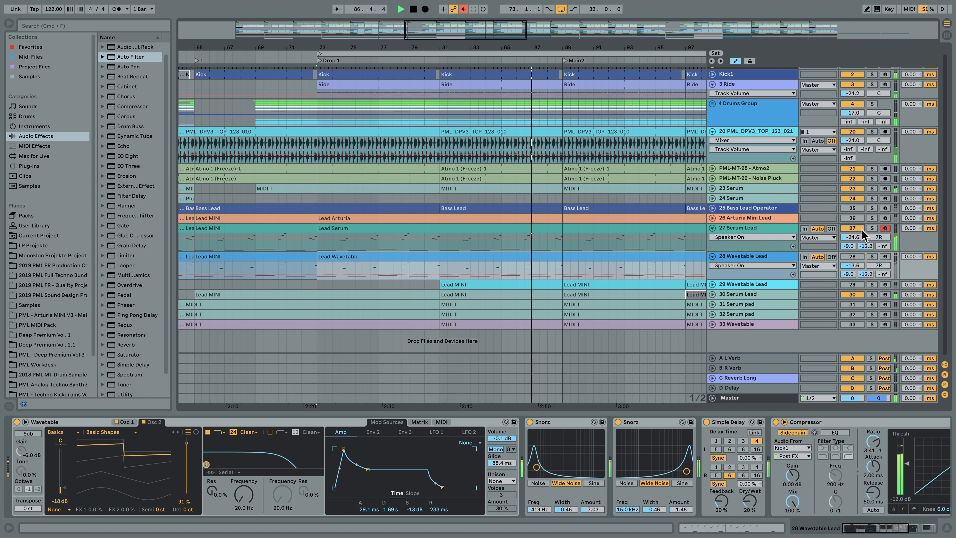
# - Mute the 27 Serum Lead track, then activate and solo the 28 Wavetable Lead track
pyautogui.click(858, 229)
pyautogui.click(856, 257)
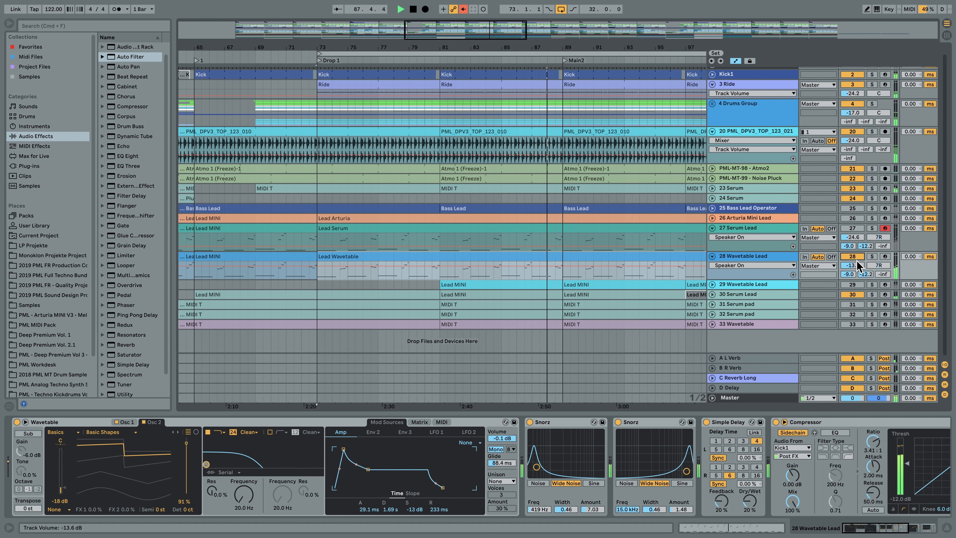
pyautogui.click(872, 257)
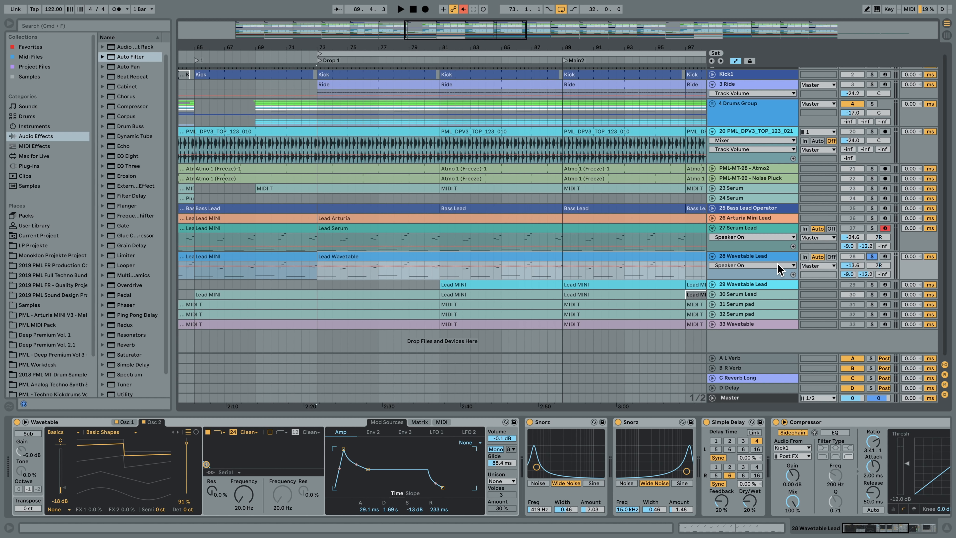
# - Duplicate the 28 Wavetable Lead track and solo the copy
pyautogui.click(761, 258)
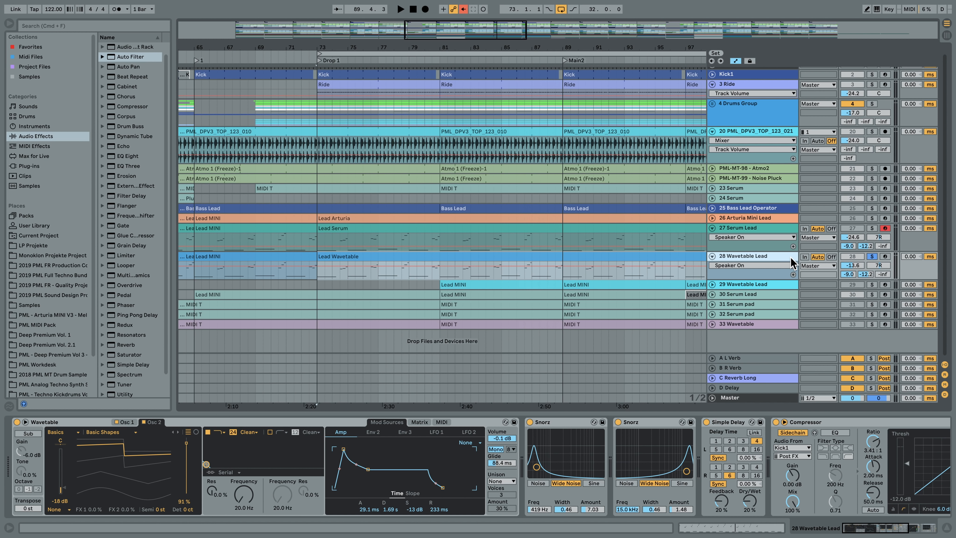
pyautogui.rightClick(759, 258)
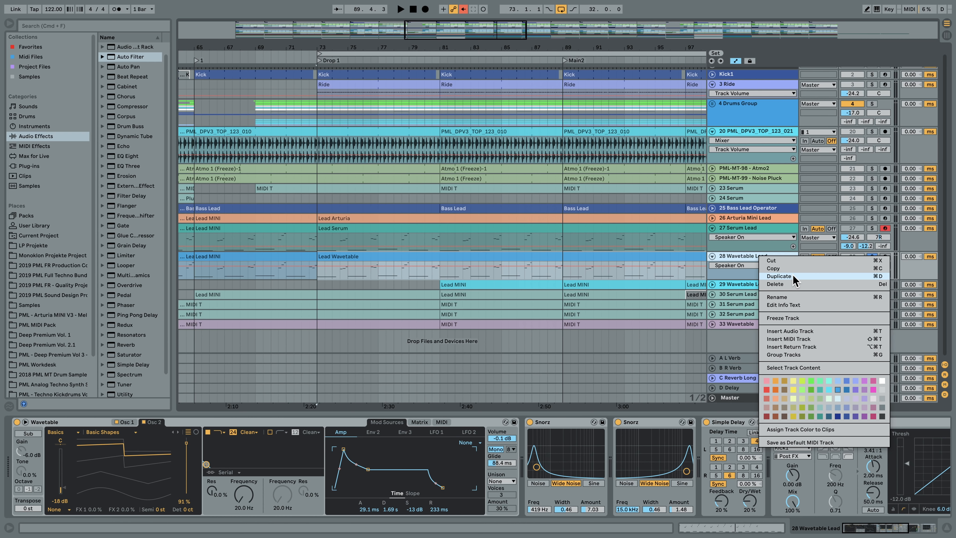
pyautogui.click(779, 276)
pyautogui.click(872, 285)
# - On the Master track, turn on the Limiter and turn off the FR DJ Deck Control2 rack
pyautogui.click(759, 398)
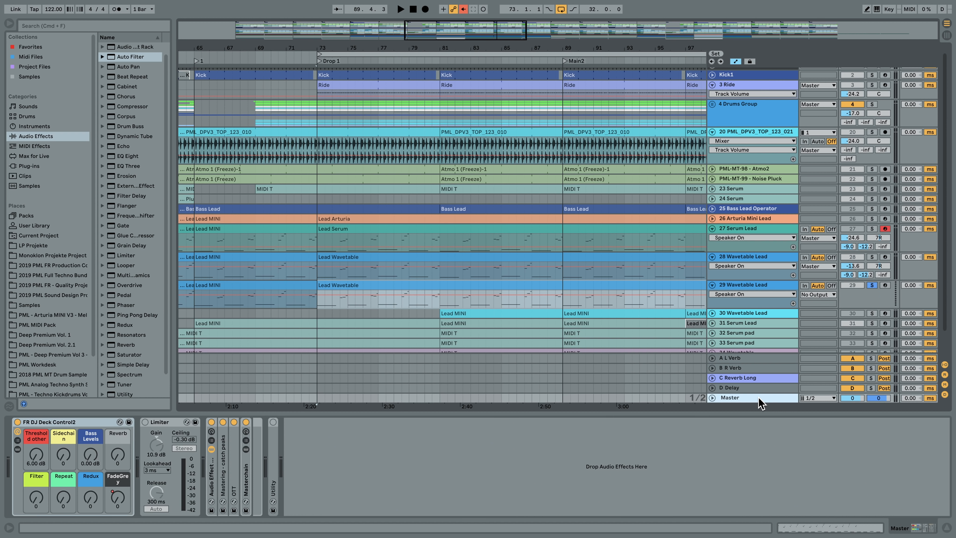
pyautogui.click(245, 423)
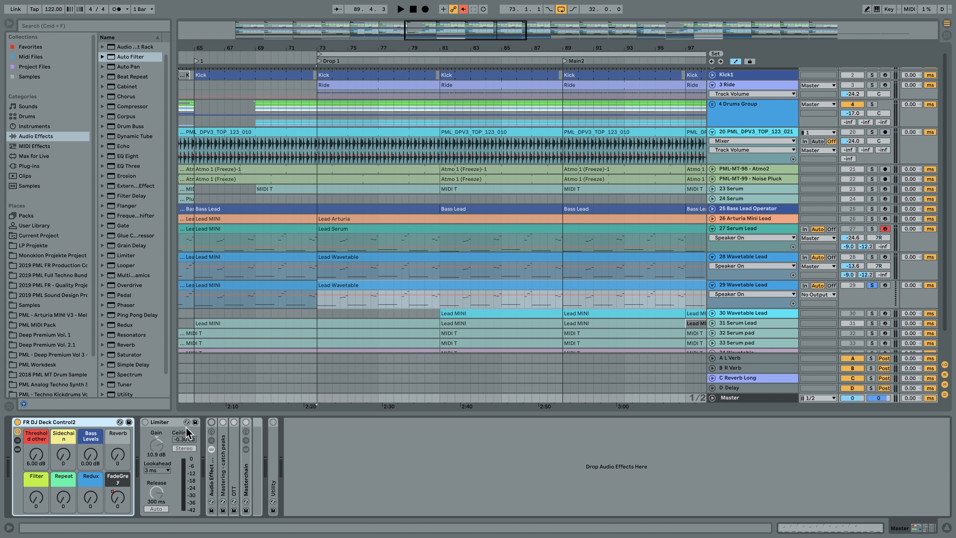
pyautogui.click(151, 428)
pyautogui.click(145, 421)
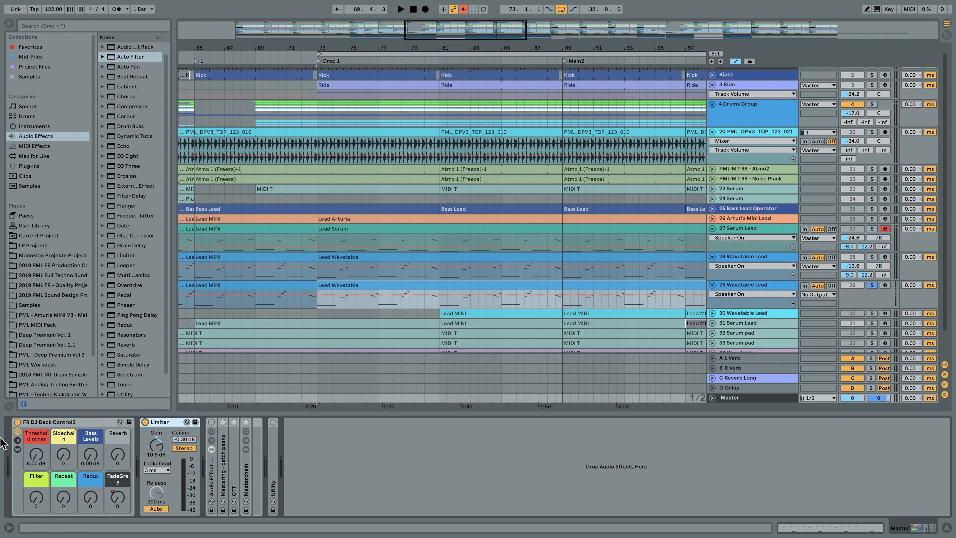
pyautogui.click(22, 423)
pyautogui.click(17, 422)
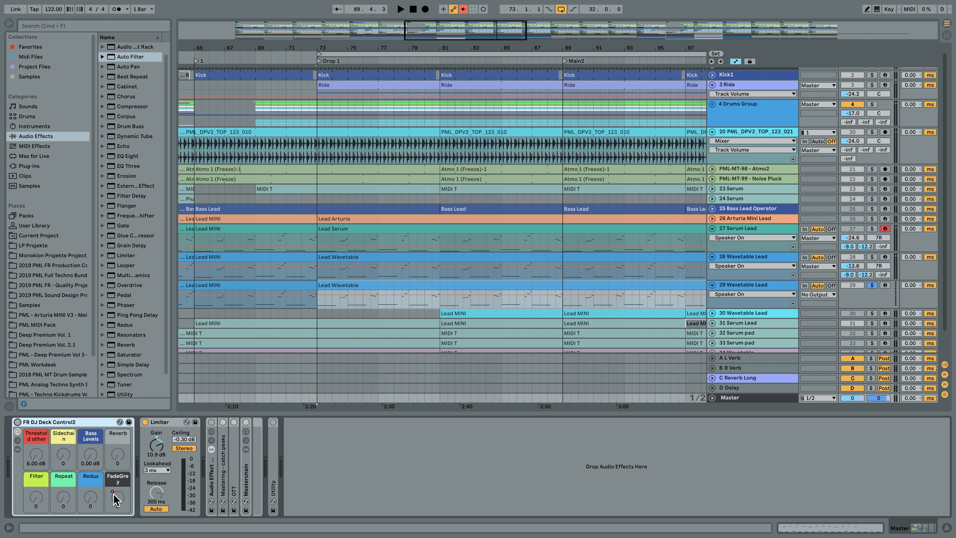
# - Load a default Wavetable instrument onto the duplicated 29 Wavetable Lead track
pyautogui.scroll(1, 757, 295)
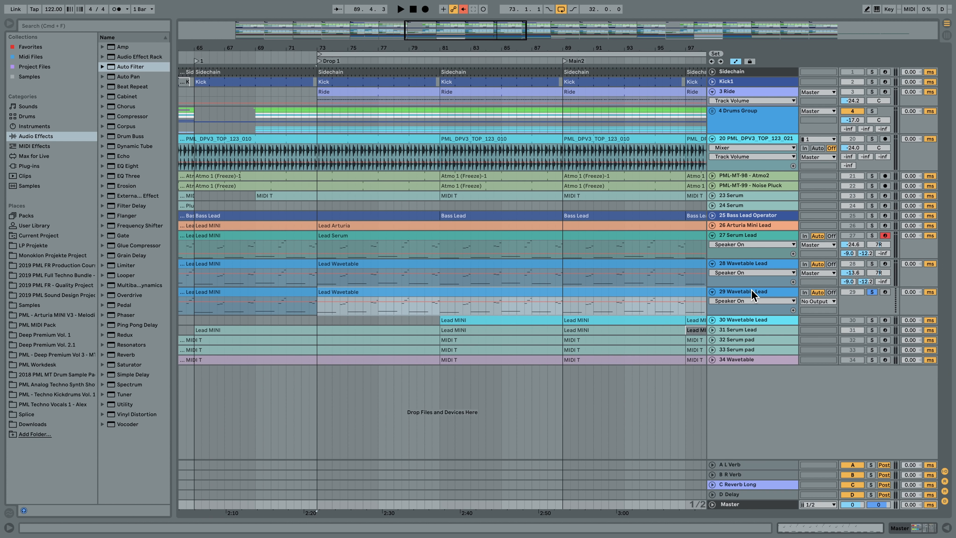
pyautogui.click(753, 293)
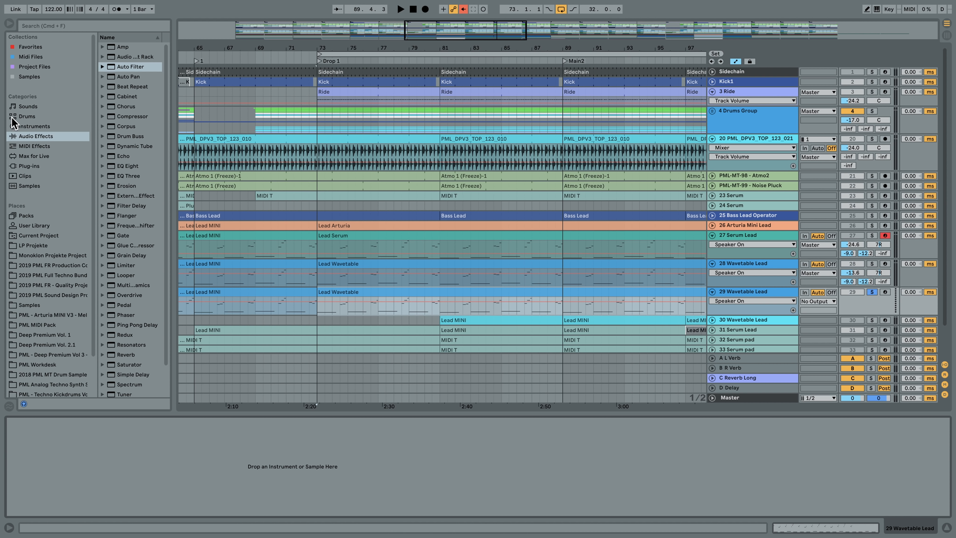
pyautogui.click(34, 126)
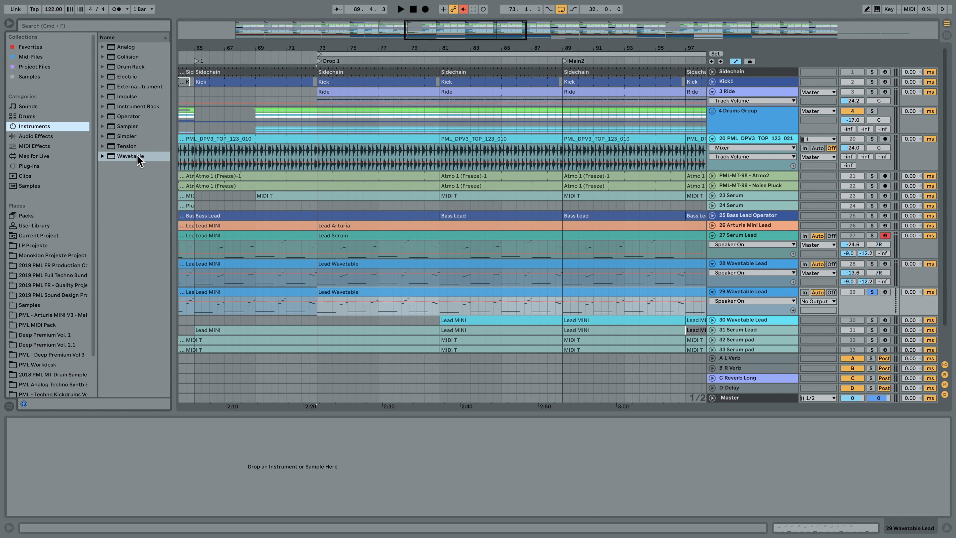
pyautogui.moveTo(135, 161); pyautogui.dragTo(167, 428)
pyautogui.click(423, 293)
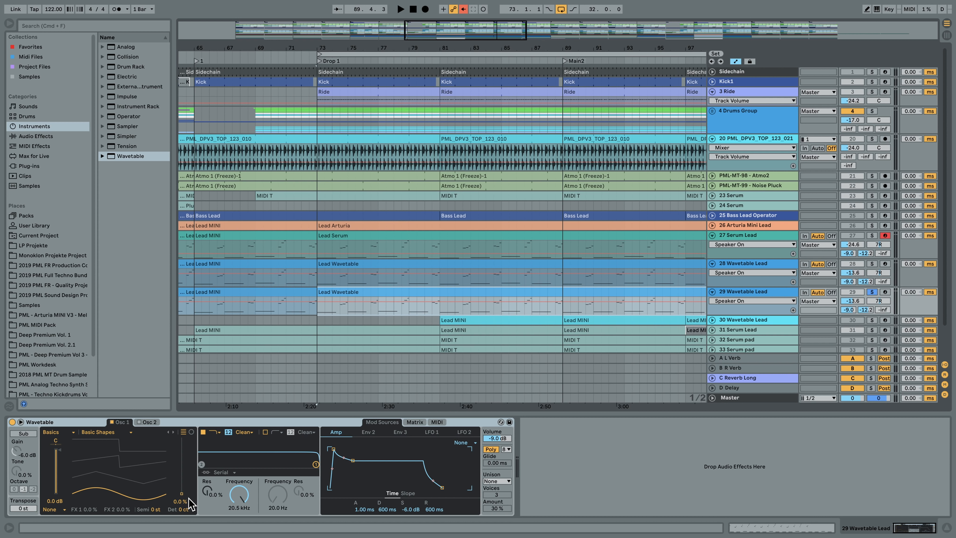
# - Set oscillator 1's Basic Shapes wavetable position to 63% while auditioning the lead
pyautogui.press('space')
pyautogui.moveTo(184, 501); pyautogui.dragTo(185, 471)
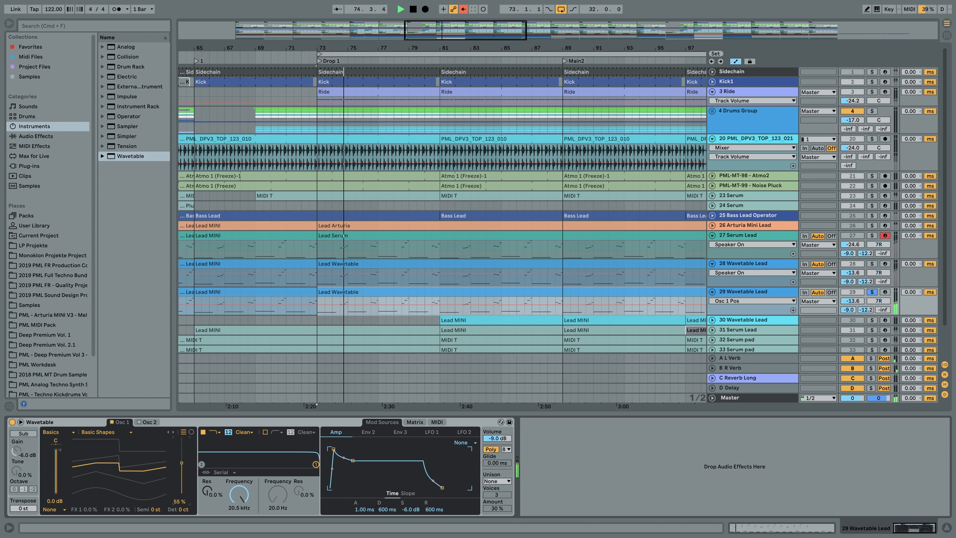
pyautogui.press('space')
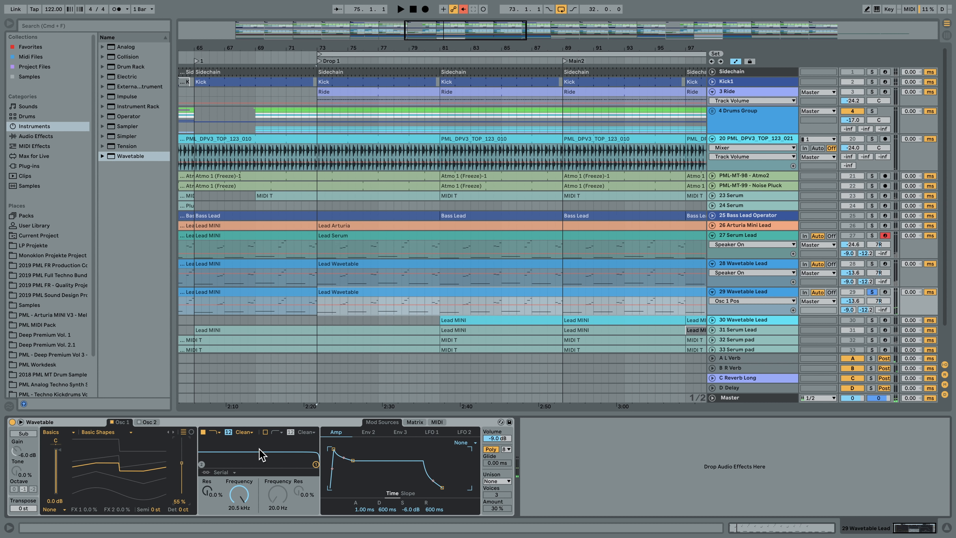
pyautogui.moveTo(850, 309)
pyautogui.mouseDown()
pyautogui.moveTo(850, 350)
pyautogui.moveTo(850, 311)
pyautogui.moveTo(866, 348)
pyautogui.moveTo(850, 320)
pyautogui.mouseUp()
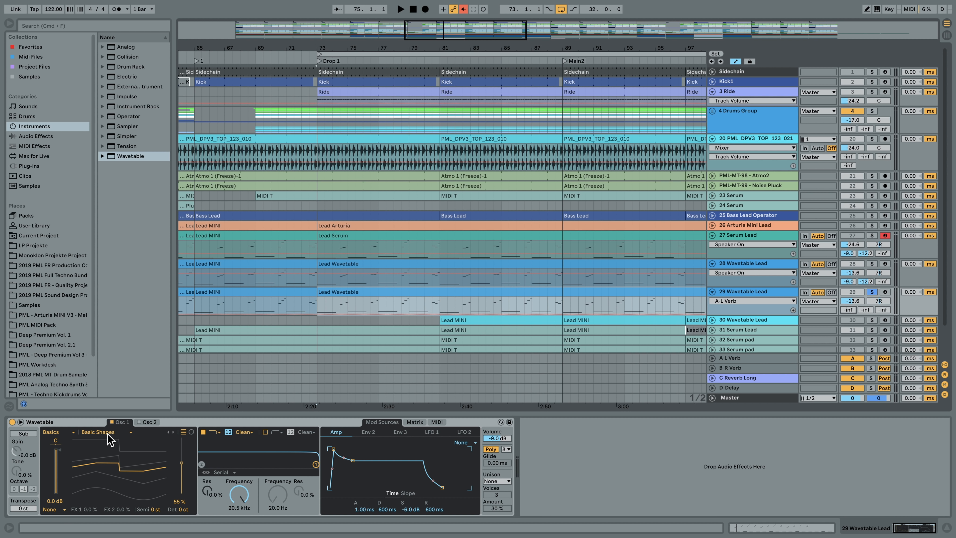
pyautogui.moveTo(181, 463); pyautogui.dragTo(181, 455)
pyautogui.press('space')
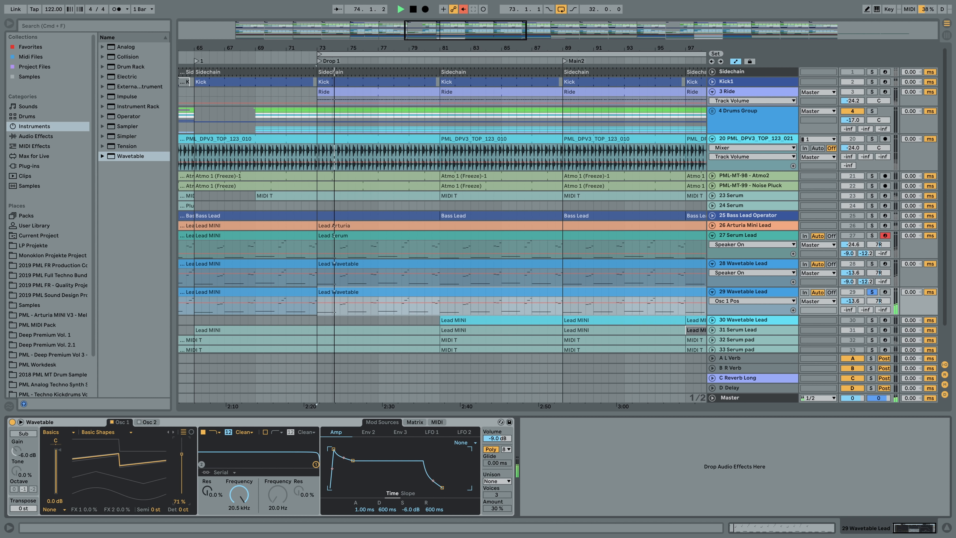
pyautogui.press('space')
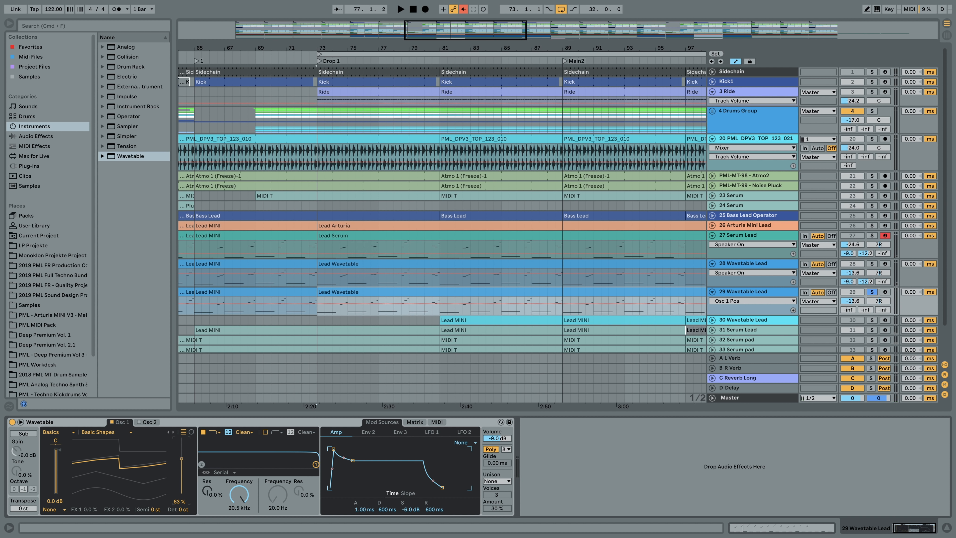
# - Set the Wavetable volume to 0.0 dB and switch its voice mode to Mono, auditioning the result
pyautogui.press('space')
pyautogui.press('Return')
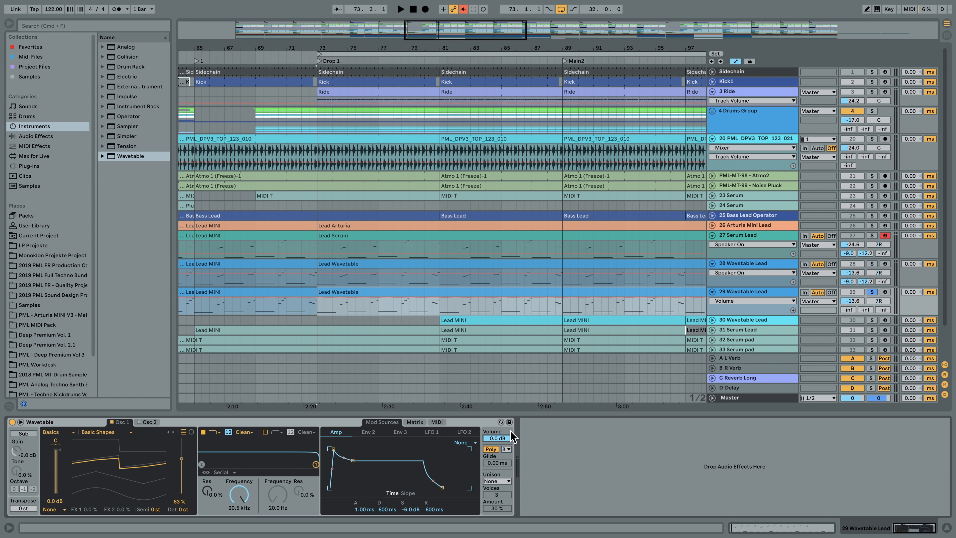
pyautogui.click(497, 449)
pyautogui.press('space')
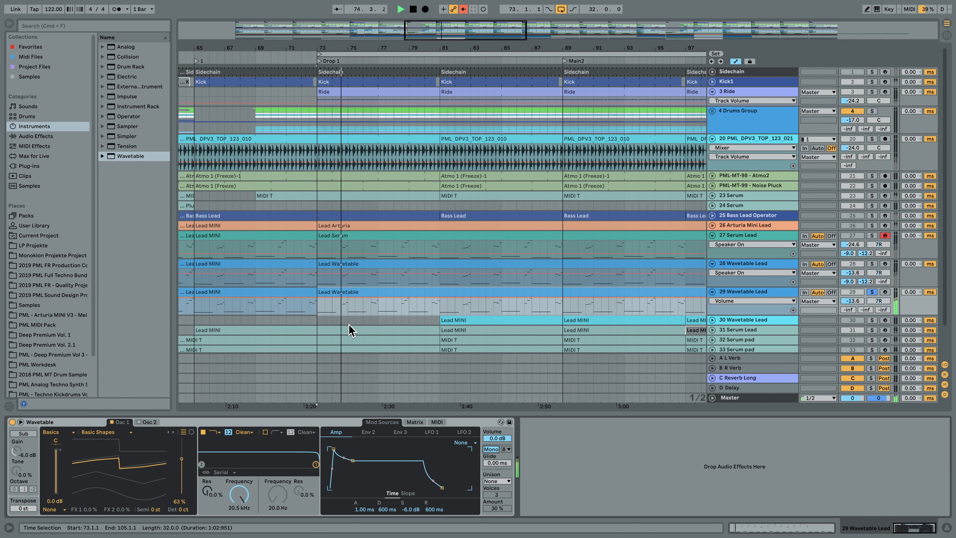
pyautogui.press('space')
# - Set the Wavetable glide time to 88.4 ms while auditioning the lead from the Drop 1 section
pyautogui.click(497, 462)
pyautogui.moveTo(497, 463); pyautogui.dragTo(497, 454)
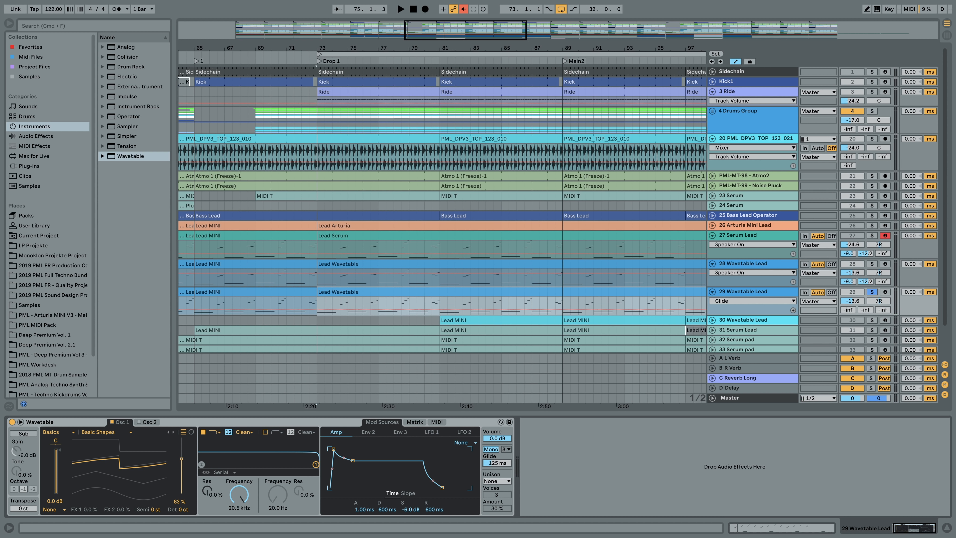
pyautogui.click(341, 305)
pyautogui.press('space')
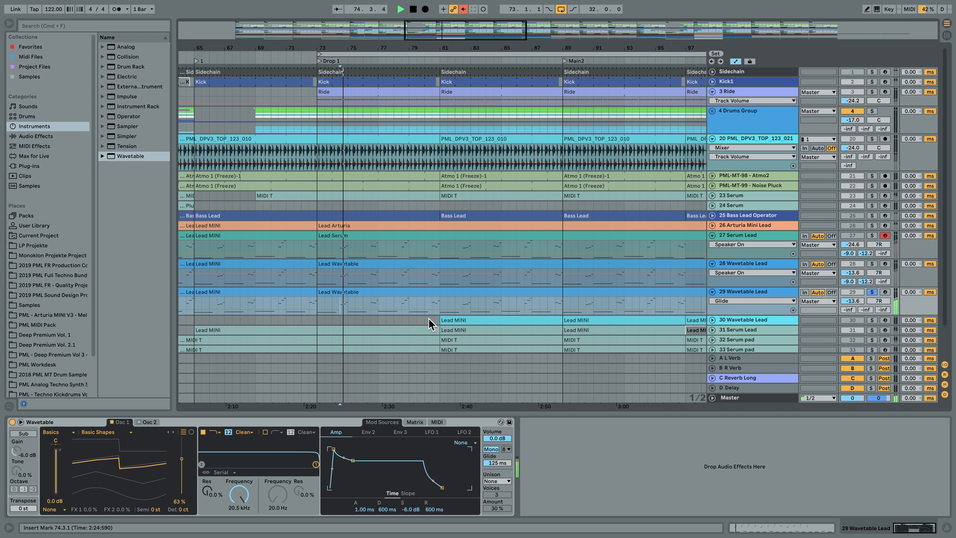
pyautogui.press('space')
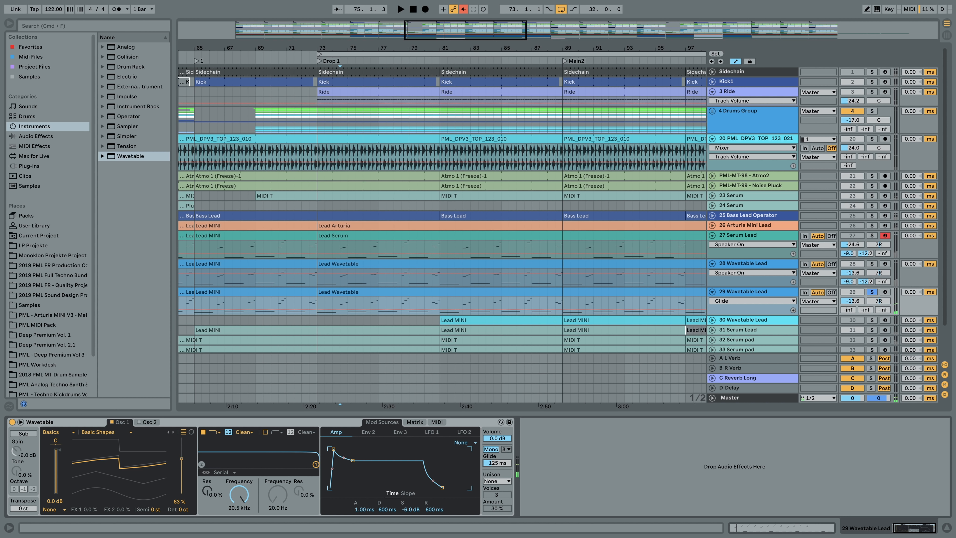
pyautogui.press('space')
# - Turn on oscillator 2 and set its Basic Shapes wavetable position to 90% while auditioning
pyautogui.click(142, 426)
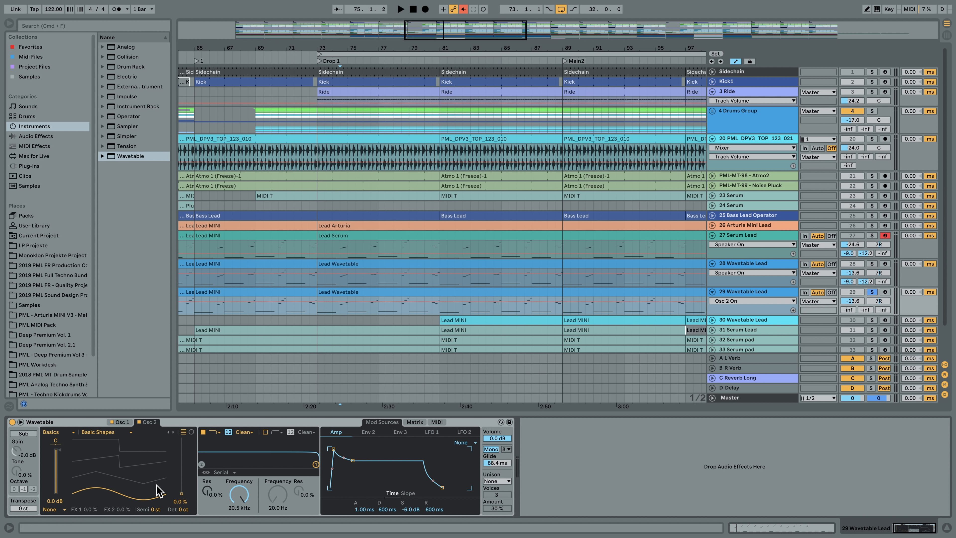
pyautogui.moveTo(183, 494); pyautogui.dragTo(182, 440)
pyautogui.press('space')
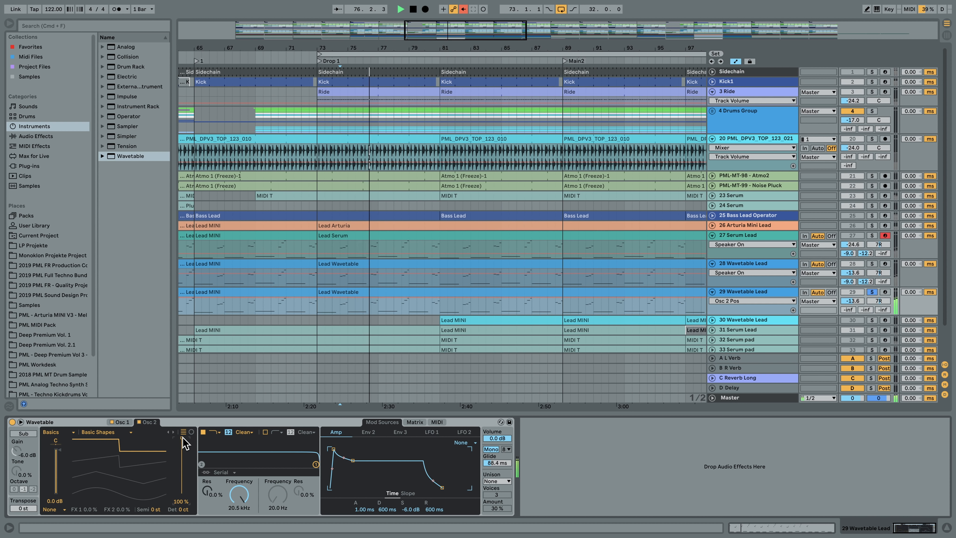
pyautogui.press('space')
pyautogui.press('super+z')
pyautogui.moveTo(183, 442); pyautogui.dragTo(182, 444)
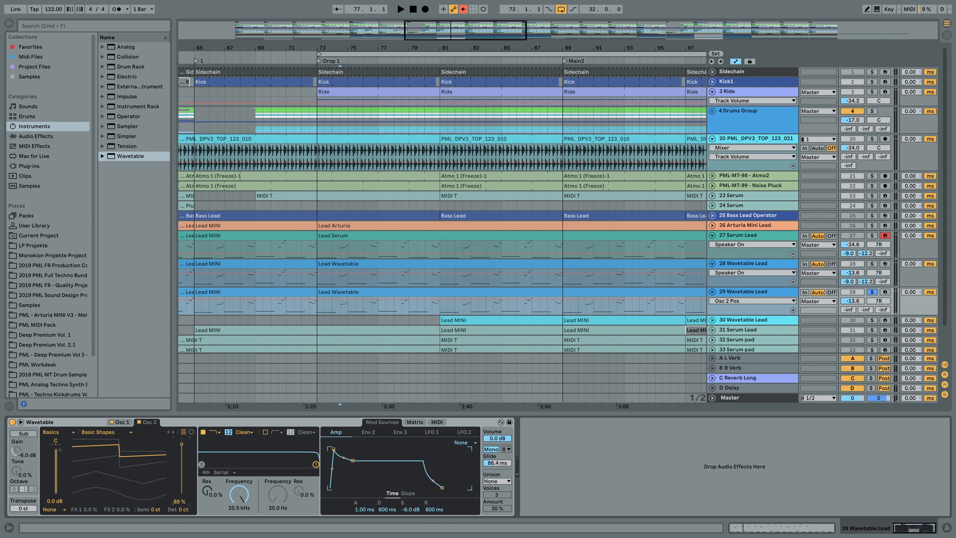
pyautogui.press('space')
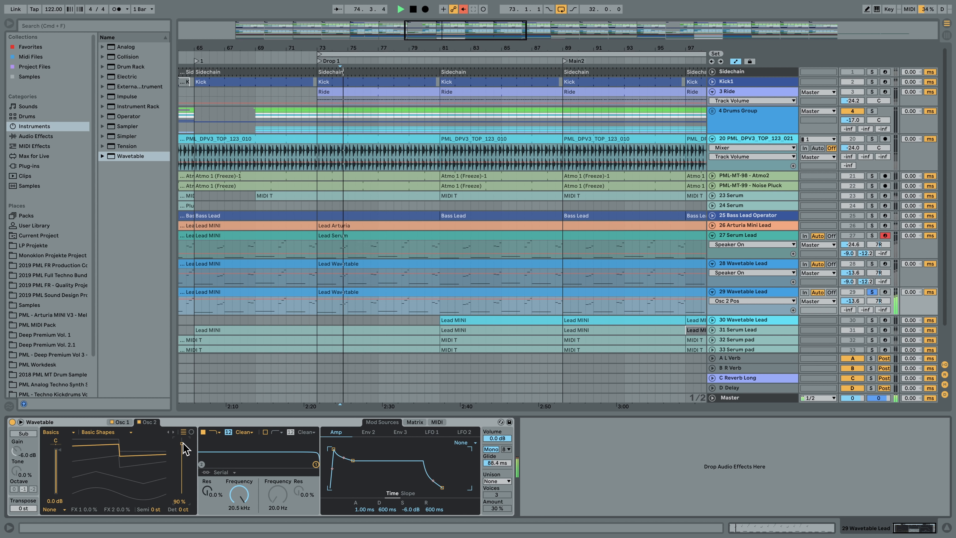
# - Lower oscillator 2's gain to -18 dB and audition its blend with oscillator 1
pyautogui.press('space')
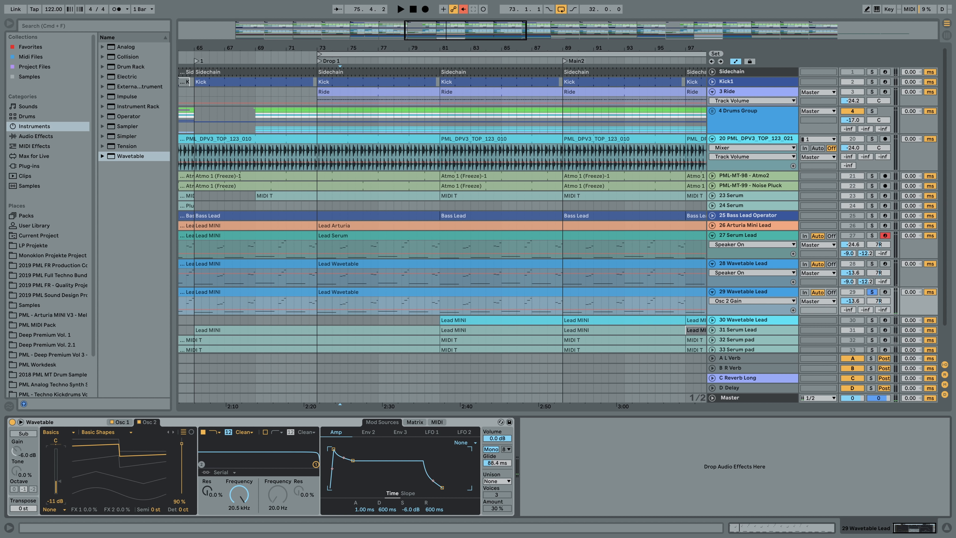
pyautogui.moveTo(55, 486); pyautogui.dragTo(56, 487)
pyautogui.press('space')
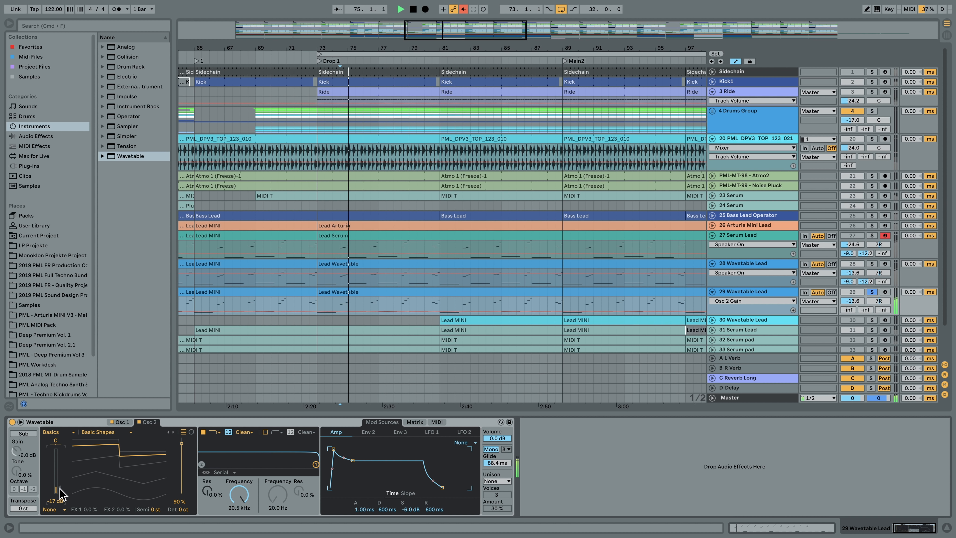
pyautogui.click(120, 422)
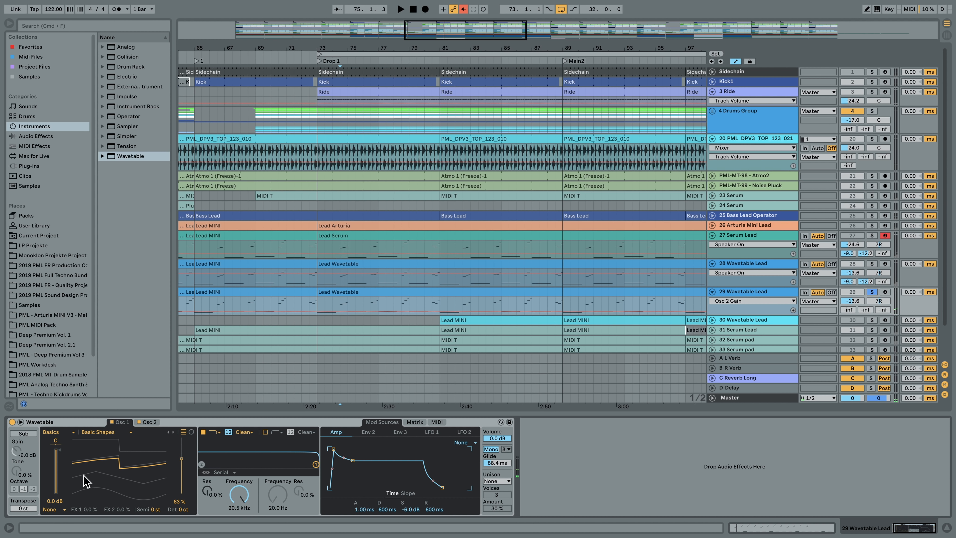
pyautogui.click(150, 423)
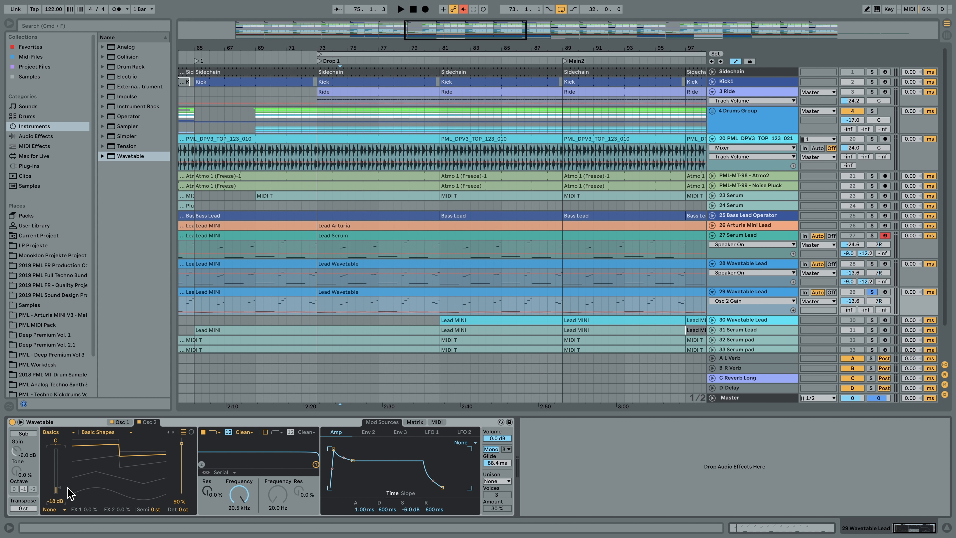
pyautogui.press('space')
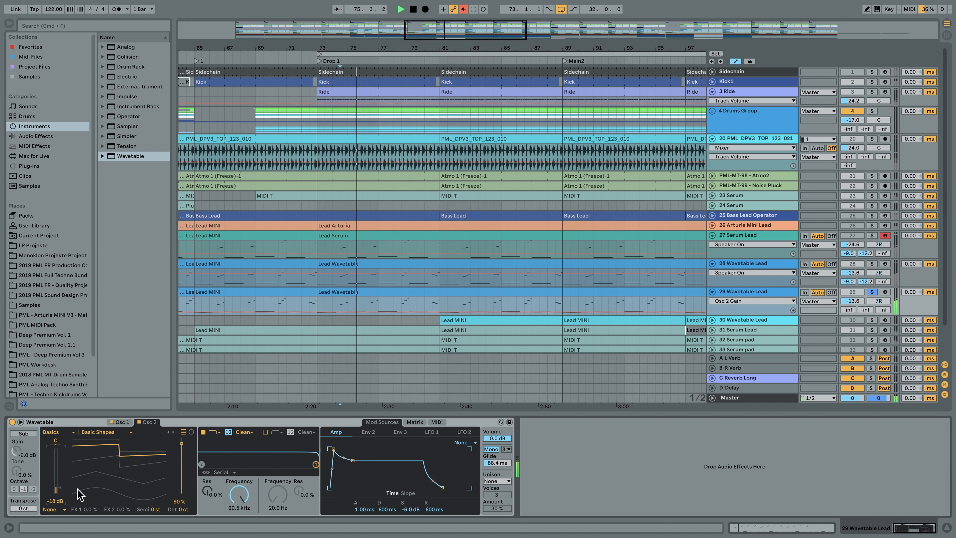
pyautogui.press('space')
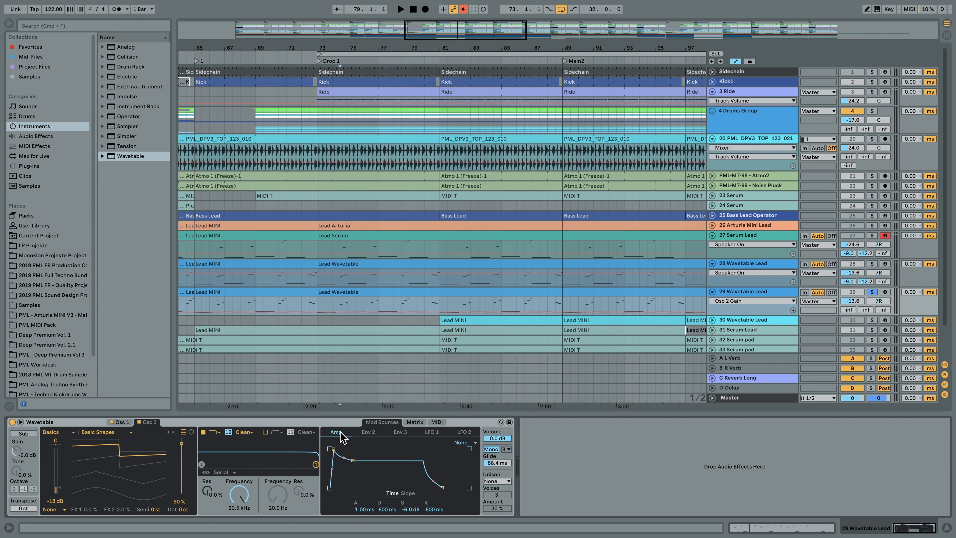
# - Set the amp envelope's attack to 34.0 ms and its decay to 1.59 s, auditioning the lead
pyautogui.click(360, 432)
pyautogui.click(337, 433)
pyautogui.moveTo(364, 509); pyautogui.dragTo(371, 521)
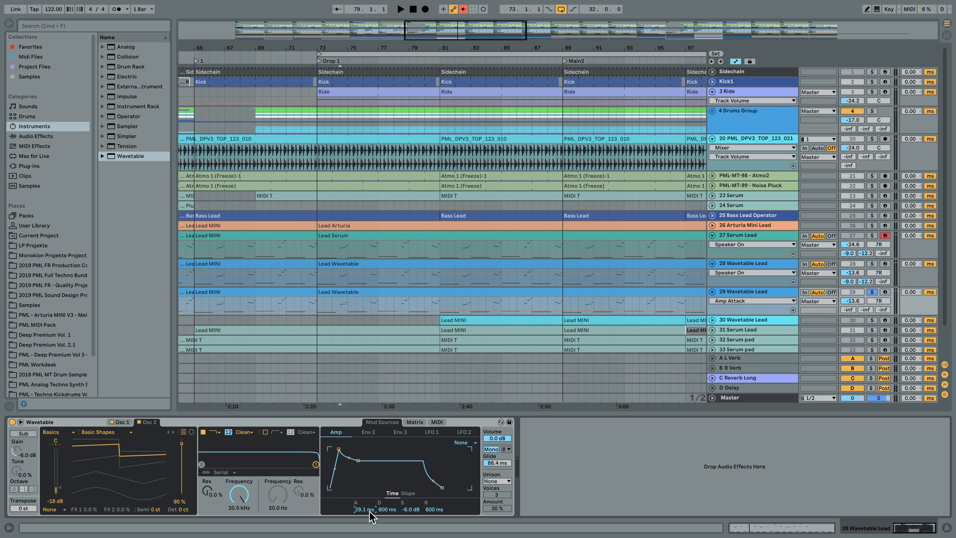
pyautogui.press('space')
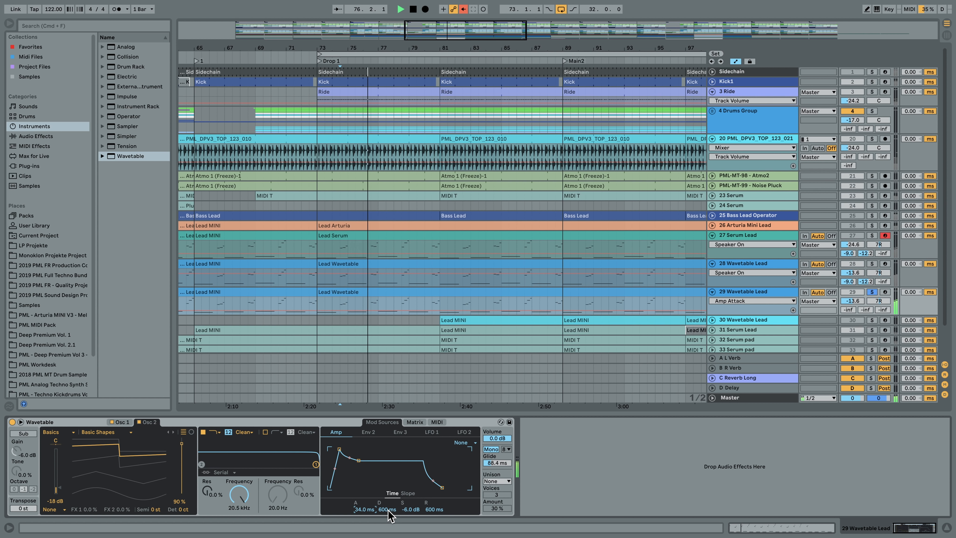
pyautogui.press('space')
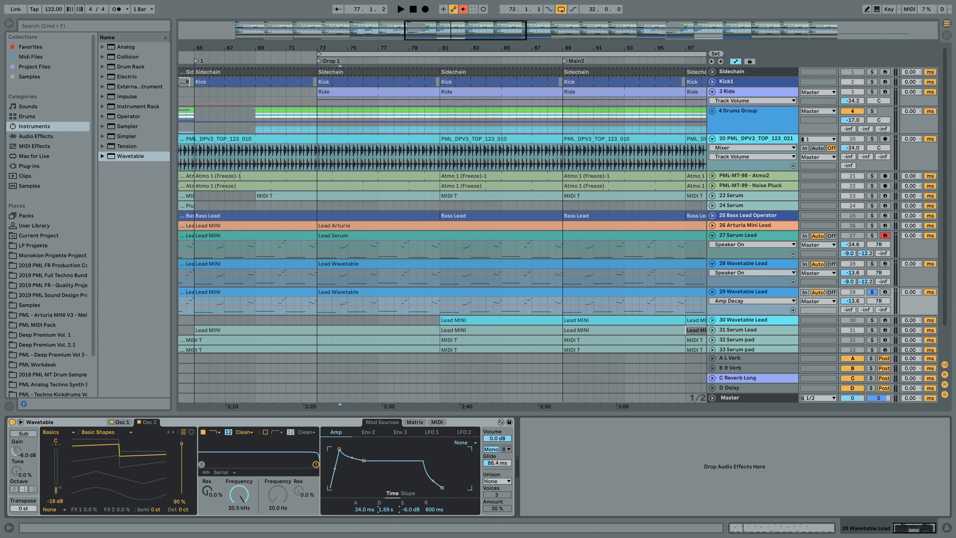
# - Set the amp envelope's sustain to -13 dB and its release to 335 ms, auditioning the lead between changes
pyautogui.press('space')
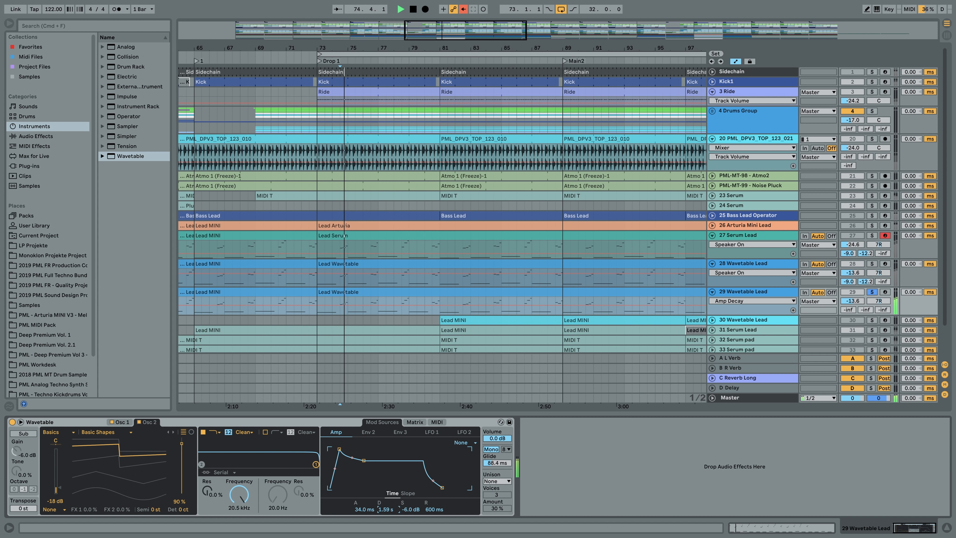
pyautogui.press('space')
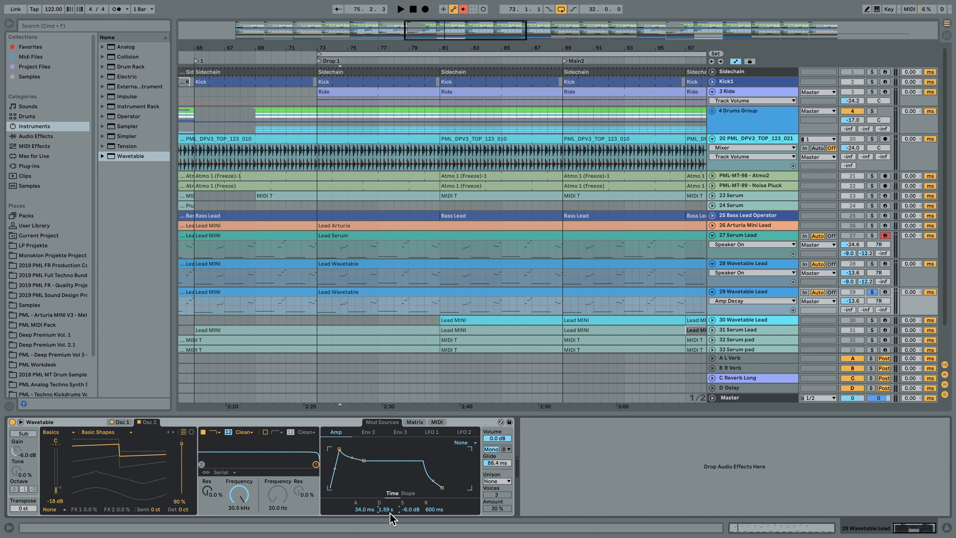
pyautogui.press('space')
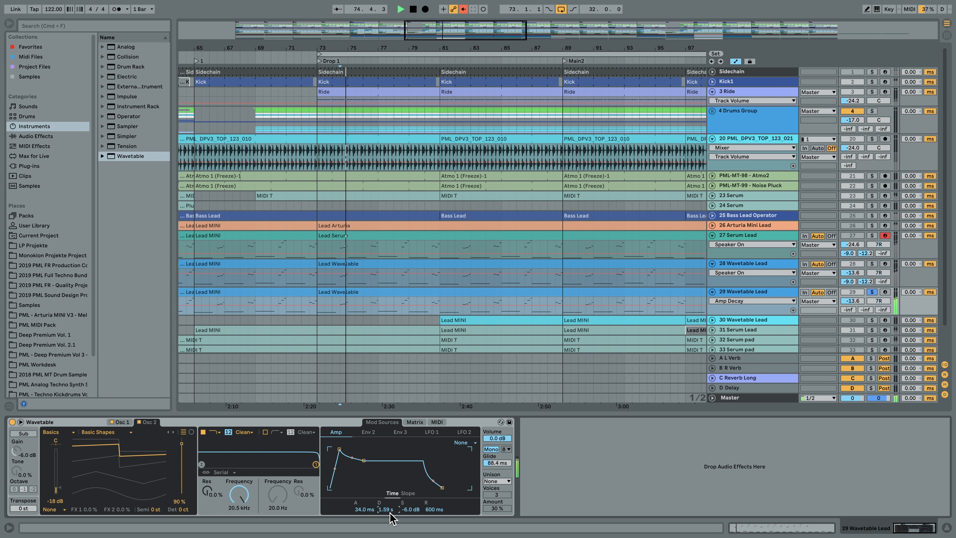
pyautogui.press('space')
pyautogui.moveTo(411, 511); pyautogui.dragTo(411, 534)
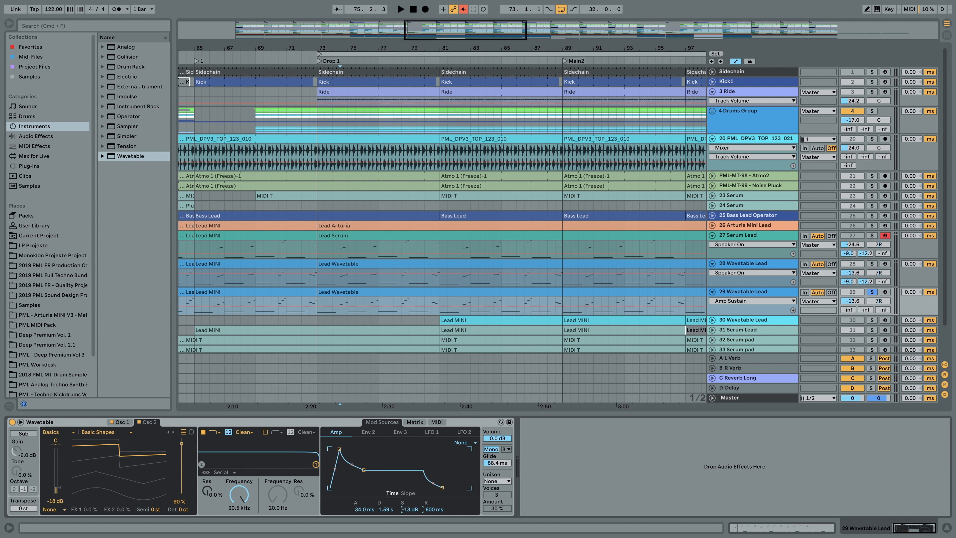
pyautogui.press('space')
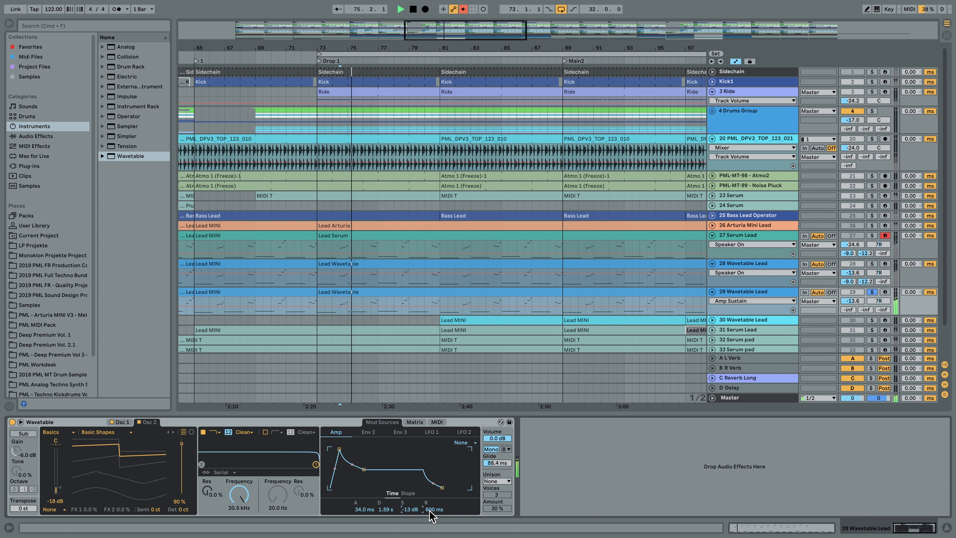
pyautogui.moveTo(417, 511); pyautogui.dragTo(414, 524)
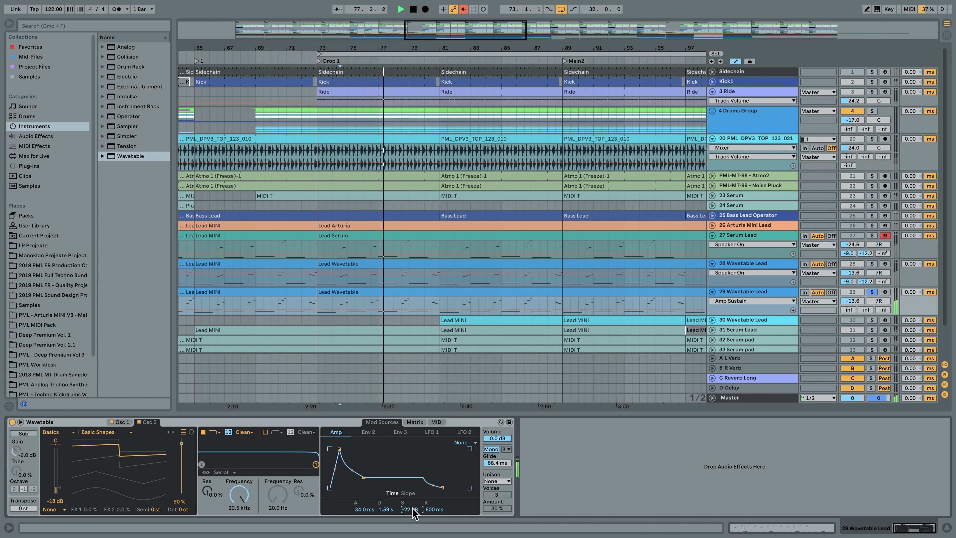
pyautogui.moveTo(414, 513); pyautogui.dragTo(414, 501)
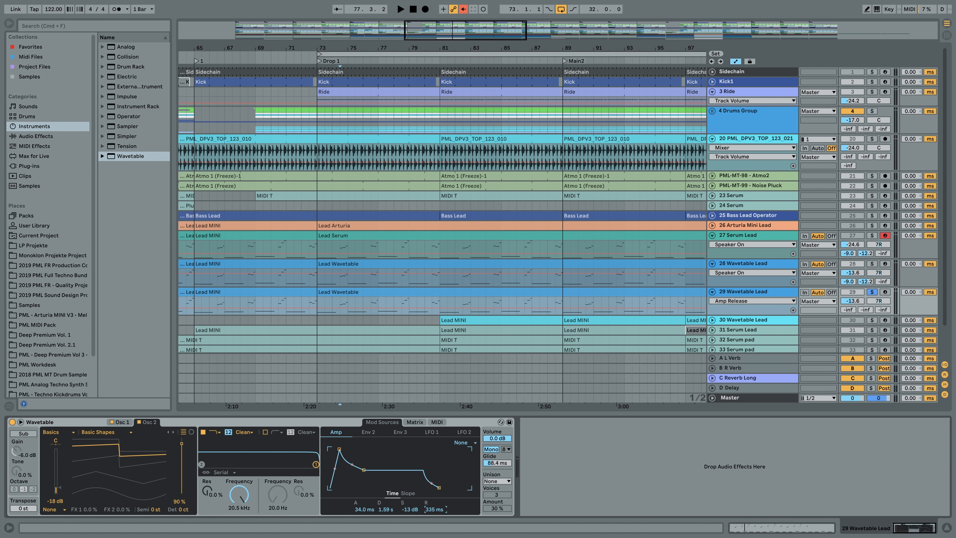
pyautogui.press('space')
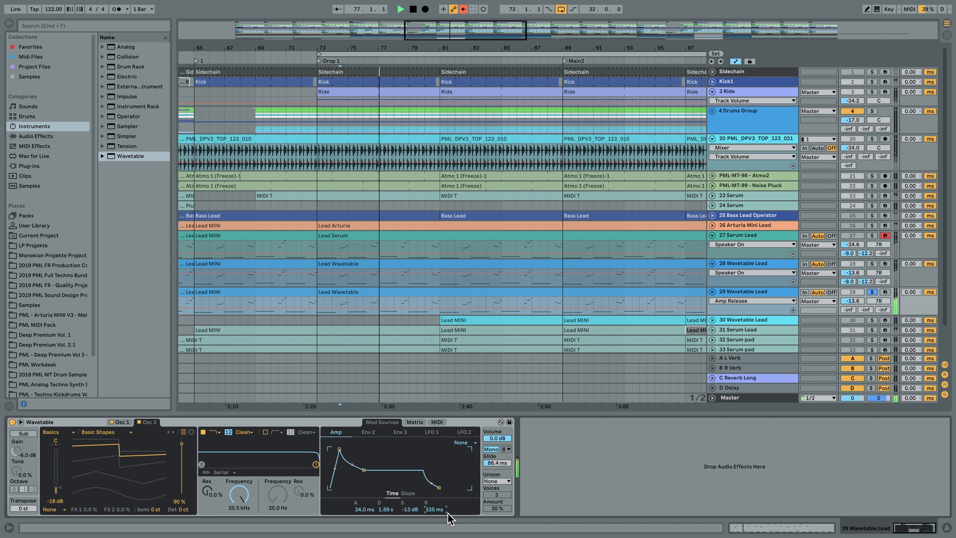
pyautogui.press('space')
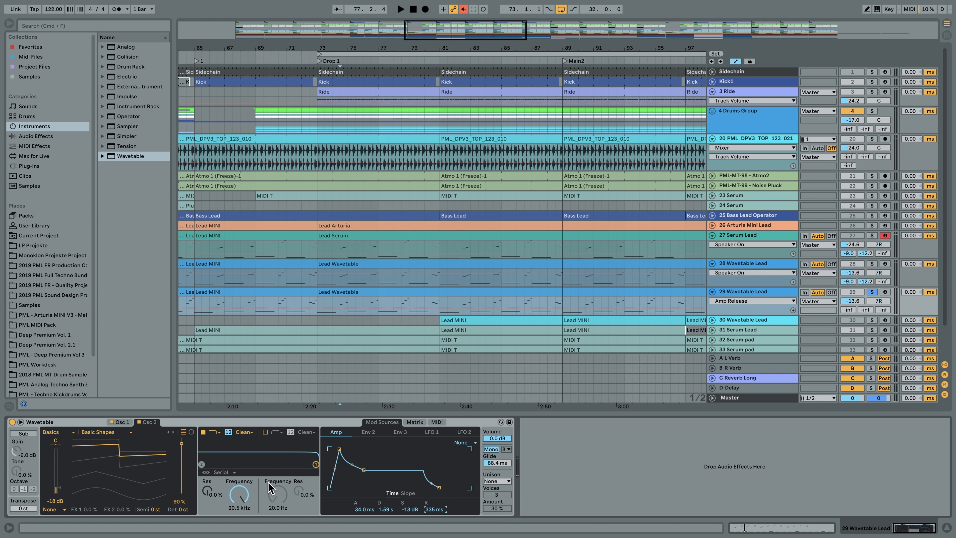
# - Lower filter 1's frequency to 1.63 kHz and modulate it from Env 2 by 44 in the modulation matrix
pyautogui.moveTo(246, 491); pyautogui.dragTo(243, 527)
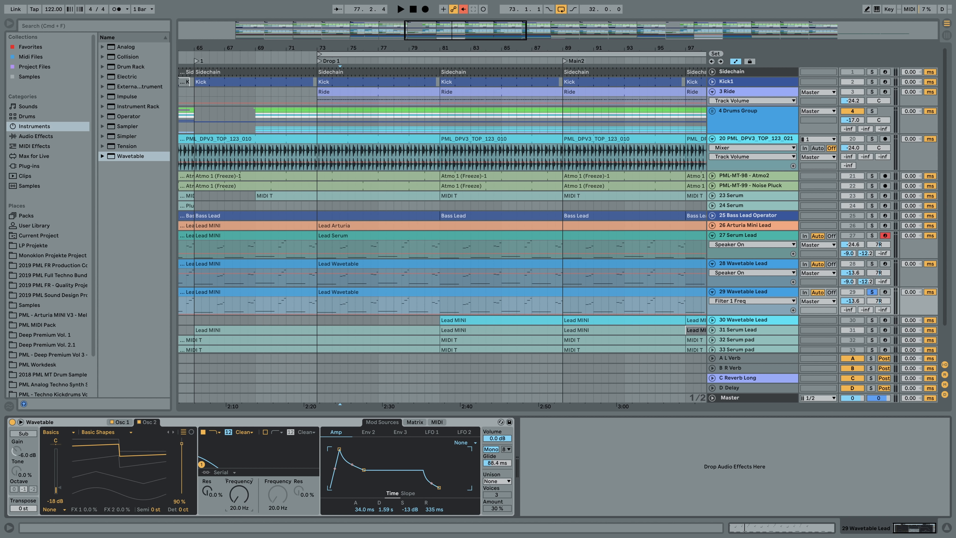
pyautogui.moveTo(240, 495); pyautogui.dragTo(240, 475)
pyautogui.click(417, 422)
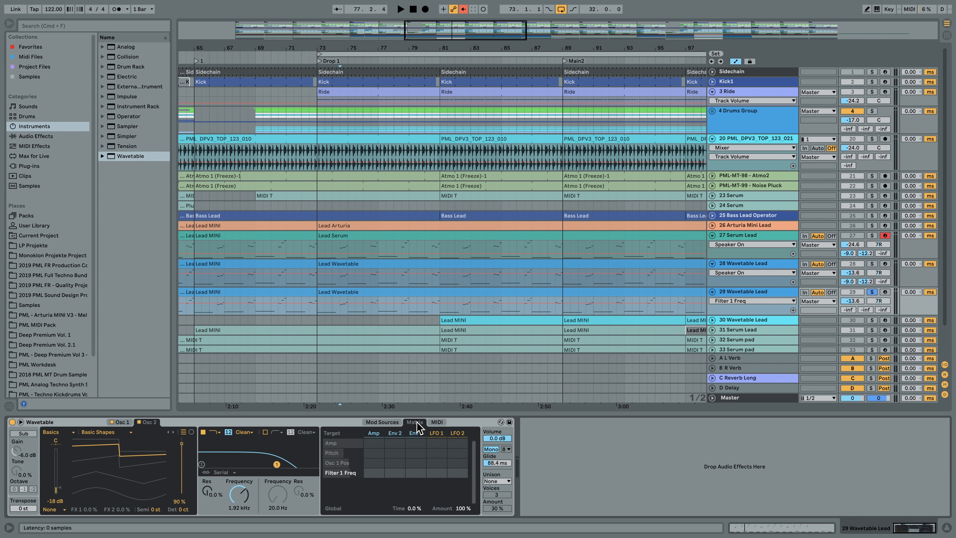
pyautogui.moveTo(245, 492); pyautogui.dragTo(242, 490)
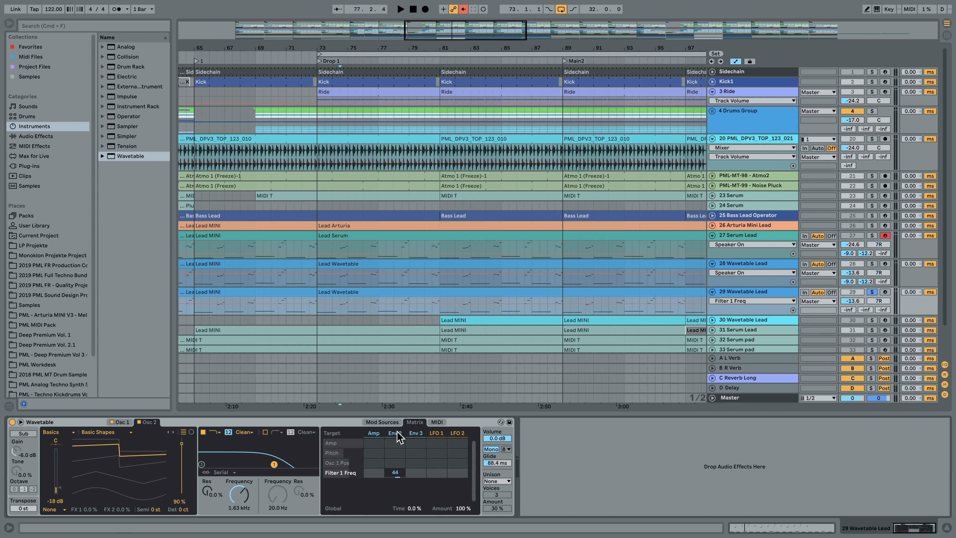
pyautogui.moveTo(402, 475); pyautogui.dragTo(402, 471)
# - Set filter 1's frequency to 20.0 Hz and Env 2 to 34.0 ms attack, 1.59 s decay, 55% sustain and 307 ms release
pyautogui.click(398, 433)
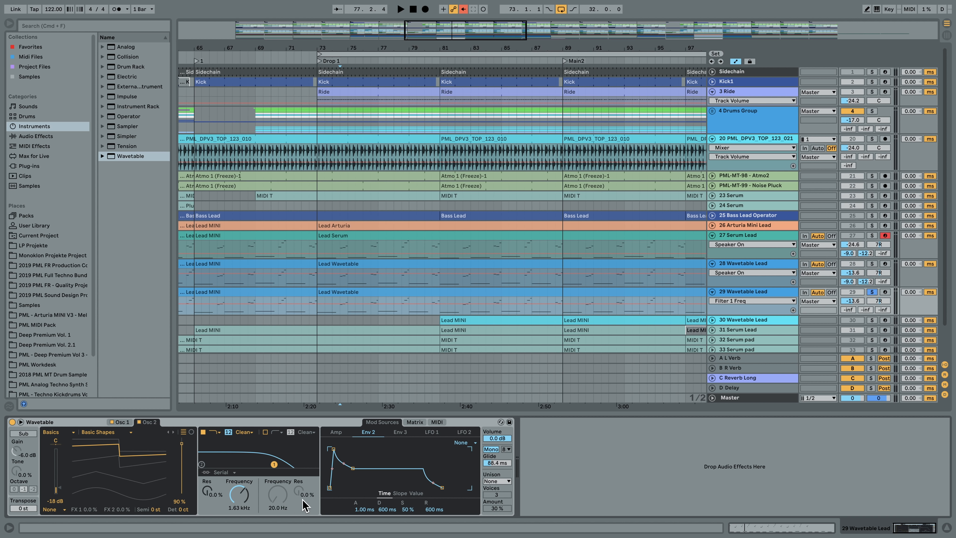
pyautogui.moveTo(248, 506); pyautogui.dragTo(248, 535)
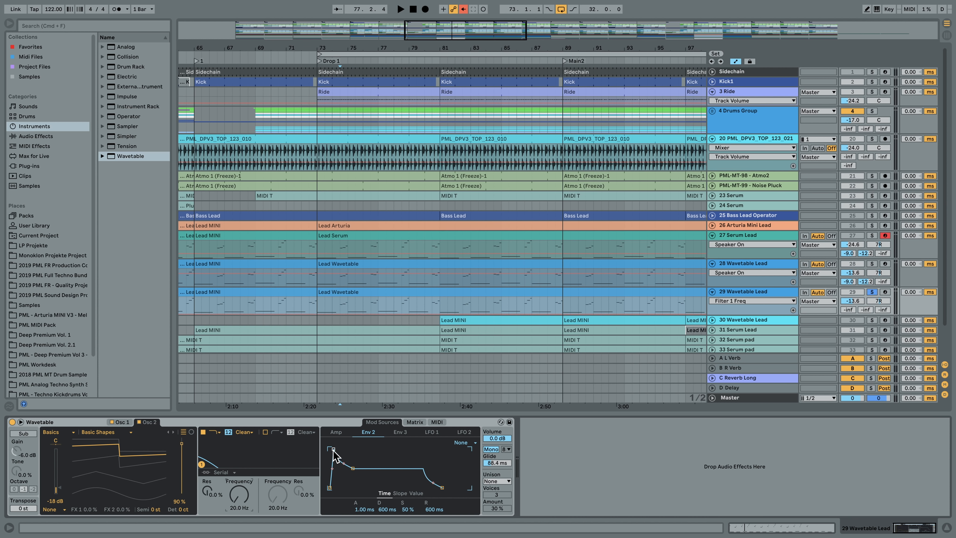
pyautogui.moveTo(247, 503); pyautogui.dragTo(246, 446)
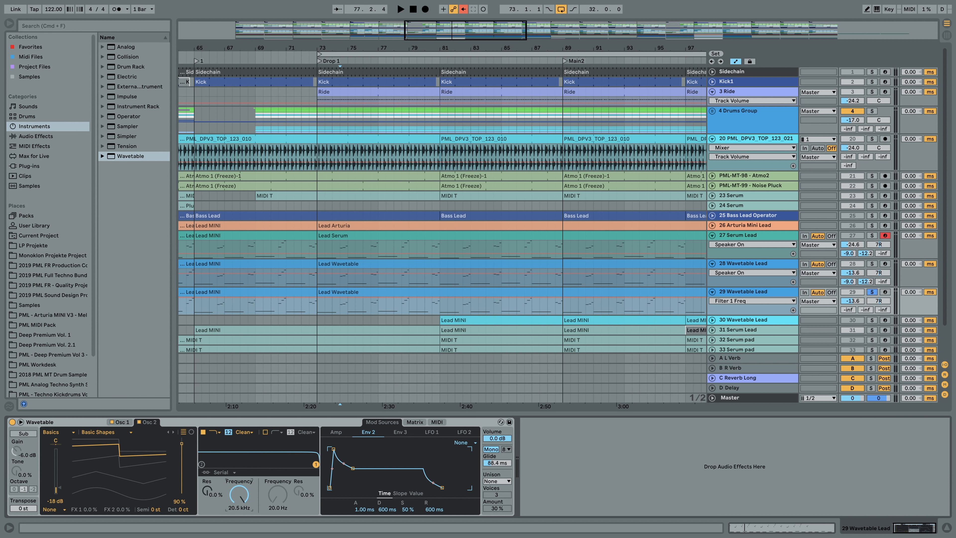
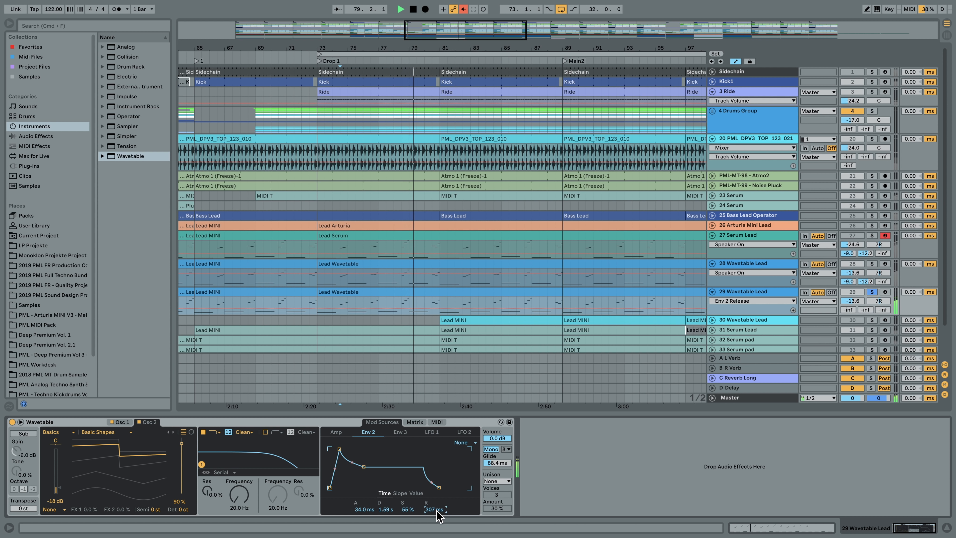
pyautogui.press('space')
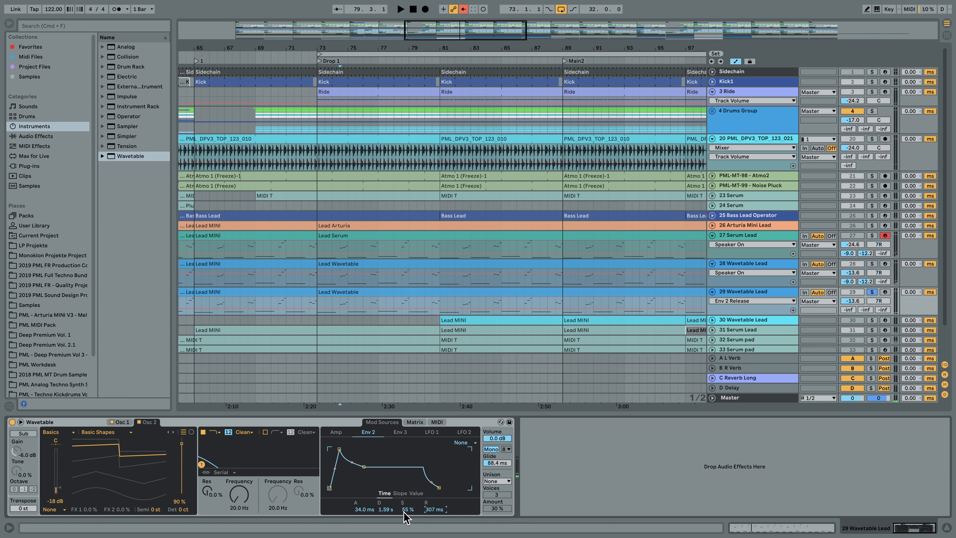
pyautogui.moveTo(428, 511); pyautogui.dragTo(428, 508)
pyautogui.press('space')
# - Set Env 2's modulation amount on filter 1's frequency to 80 in the matrix, auditioning the filter movement
pyautogui.click(414, 422)
pyautogui.moveTo(405, 473); pyautogui.dragTo(406, 480)
pyautogui.click(396, 433)
pyautogui.click(416, 421)
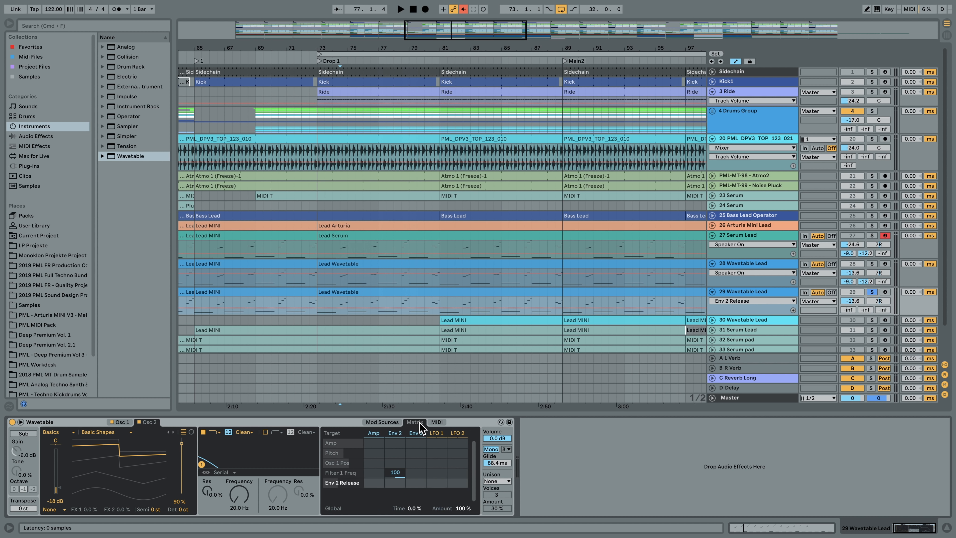
pyautogui.click(399, 474)
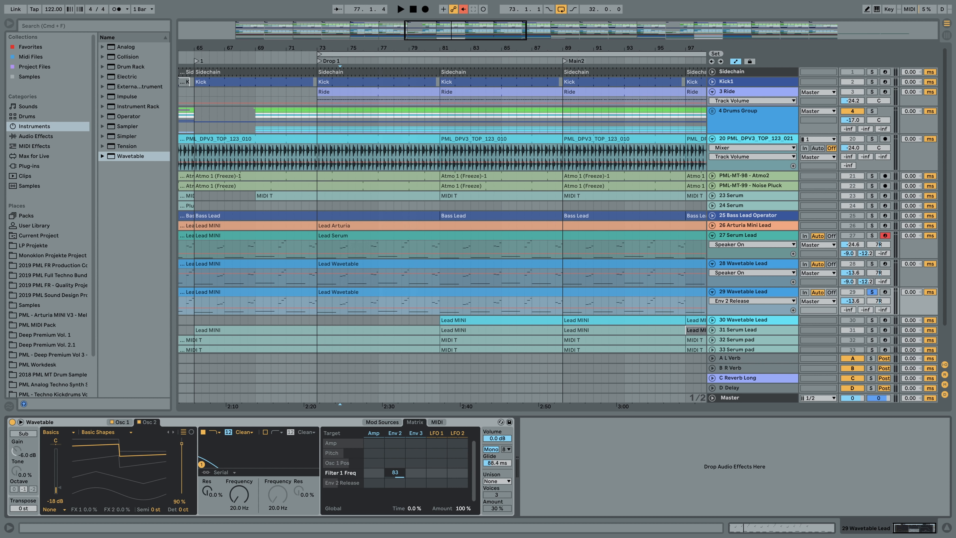
pyautogui.press('space')
pyautogui.press('space')
pyautogui.press('space')
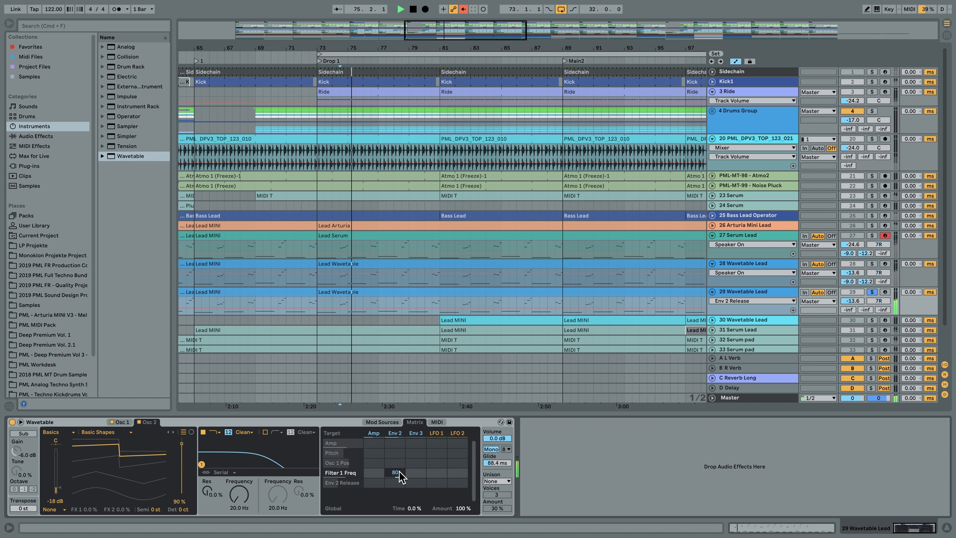
pyautogui.press('space')
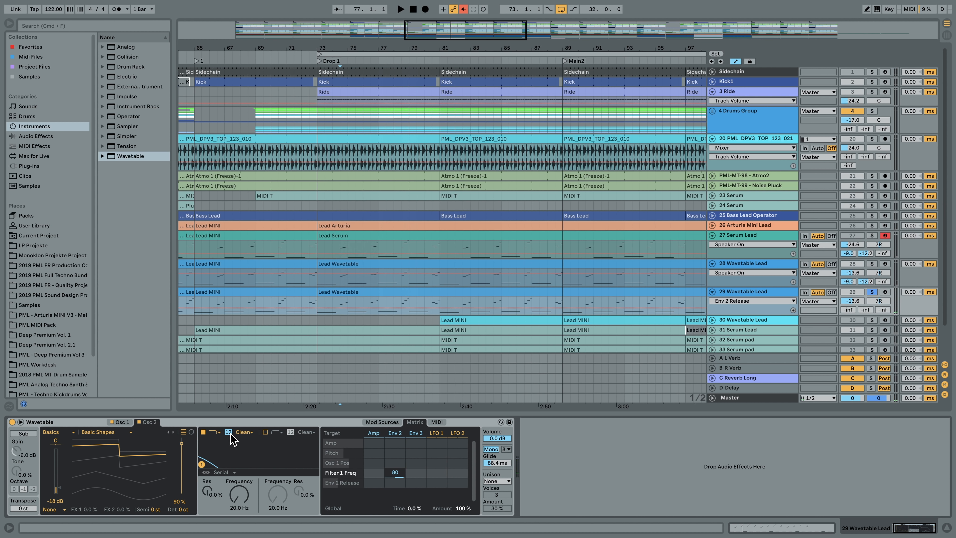
# - Switch filter 1 to the 24 dB slope, comparing it with 12 dB, and audition it with the frequency at 20.0 Hz
pyautogui.click(229, 433)
pyautogui.moveTo(237, 498); pyautogui.dragTo(233, 469)
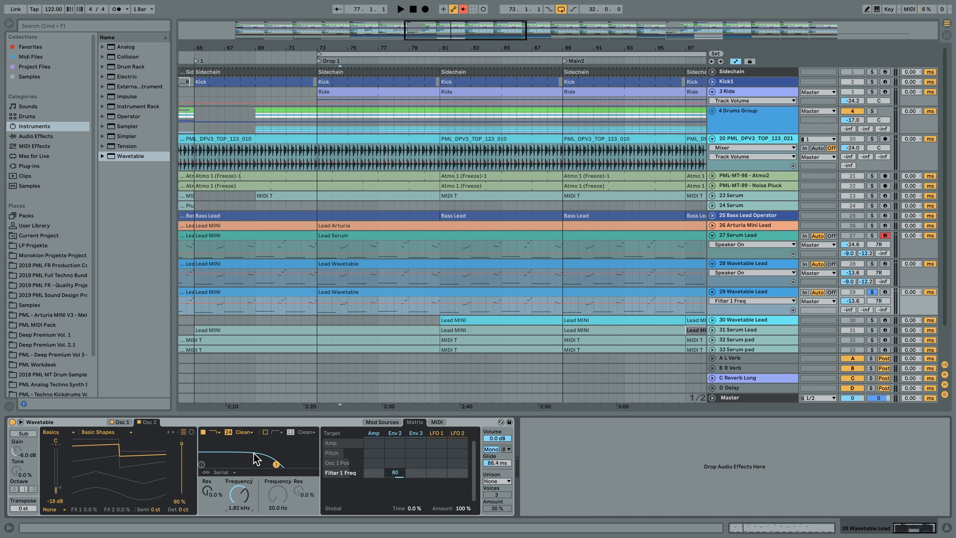
pyautogui.click(228, 433)
pyautogui.click(228, 432)
pyautogui.click(228, 433)
pyautogui.click(228, 433)
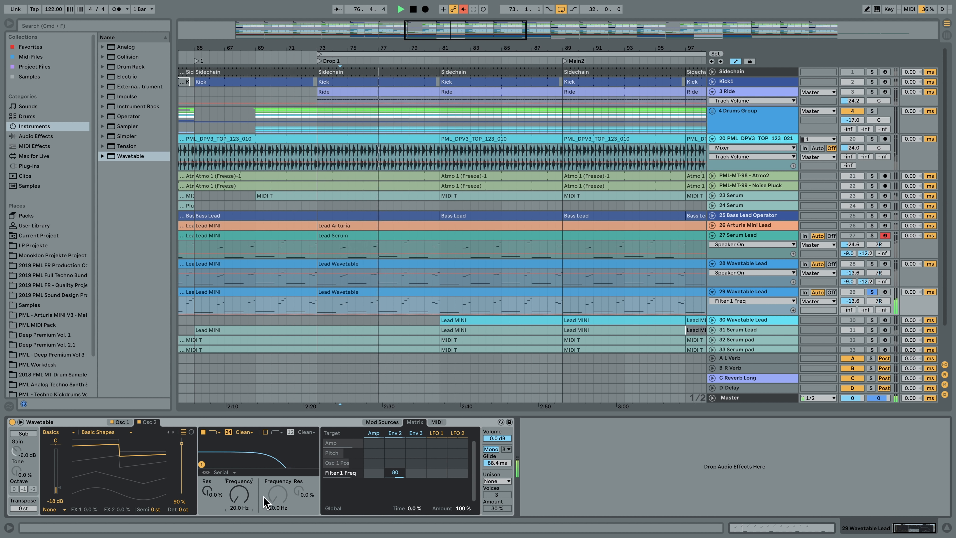
pyautogui.press('space')
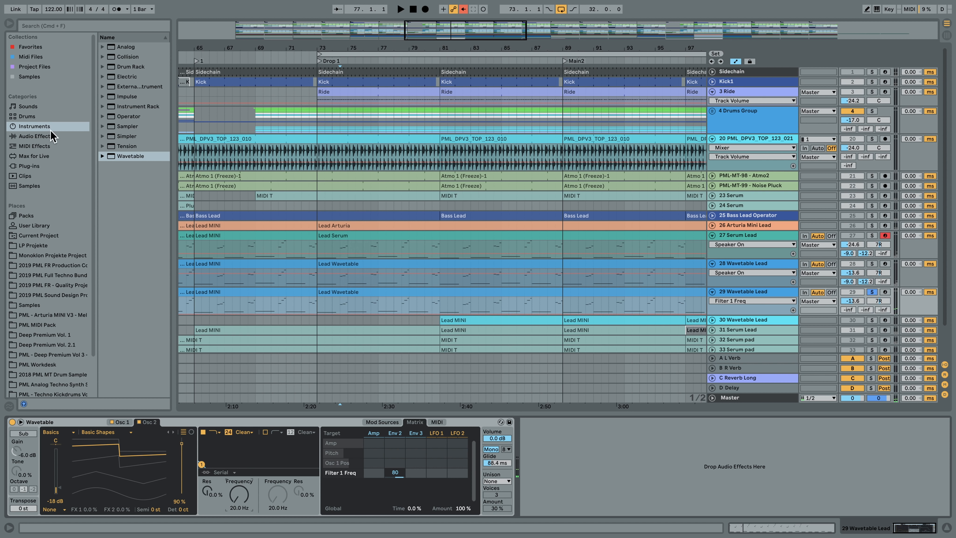
# - Add the Erosion audio effect after Wavetable on the lead track and set its mode to Wide Noise
pyautogui.click(33, 137)
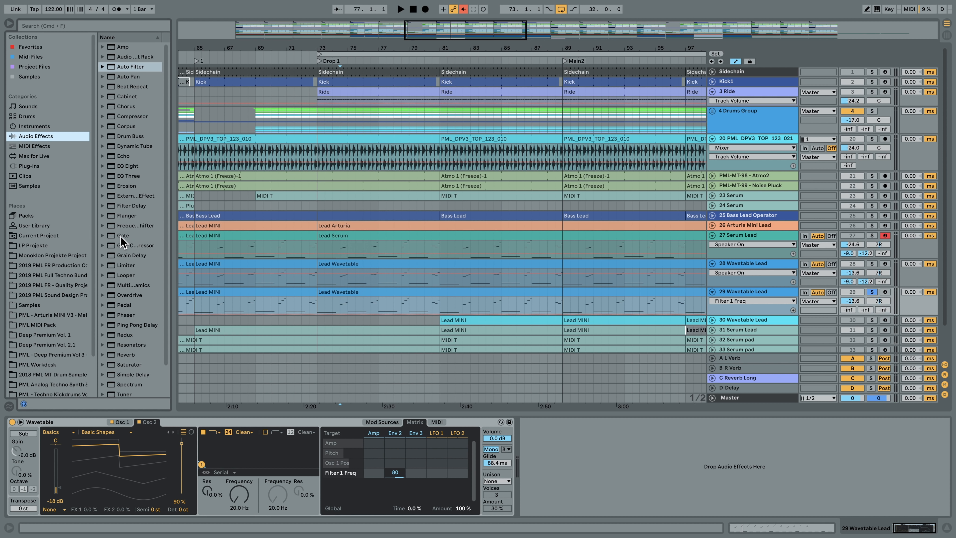
pyautogui.click(124, 186)
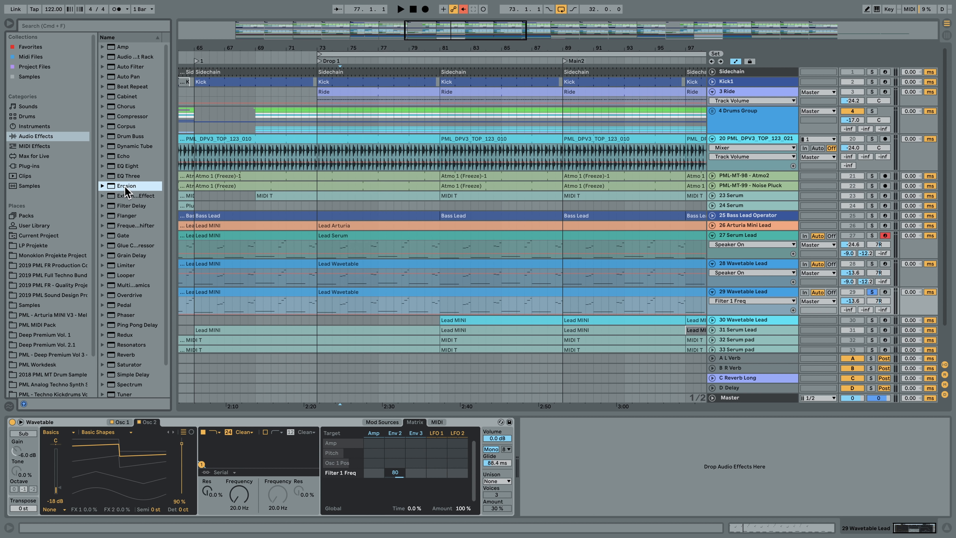
pyautogui.moveTo(125, 189); pyautogui.dragTo(561, 459)
pyautogui.click(562, 483)
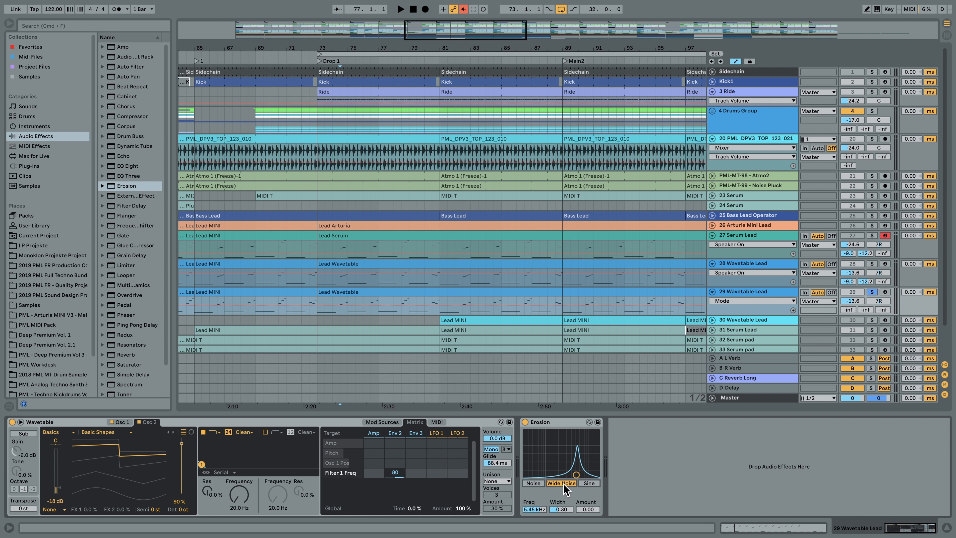
# - Set Erosion's frequency to 419 Hz, width to 0.49 and amount to 7.03 while auditioning the lead
pyautogui.moveTo(576, 475); pyautogui.dragTo(530, 460)
pyautogui.press('space')
pyautogui.moveTo(531, 461); pyautogui.dragTo(533, 465)
pyautogui.moveTo(567, 510); pyautogui.dragTo(568, 501)
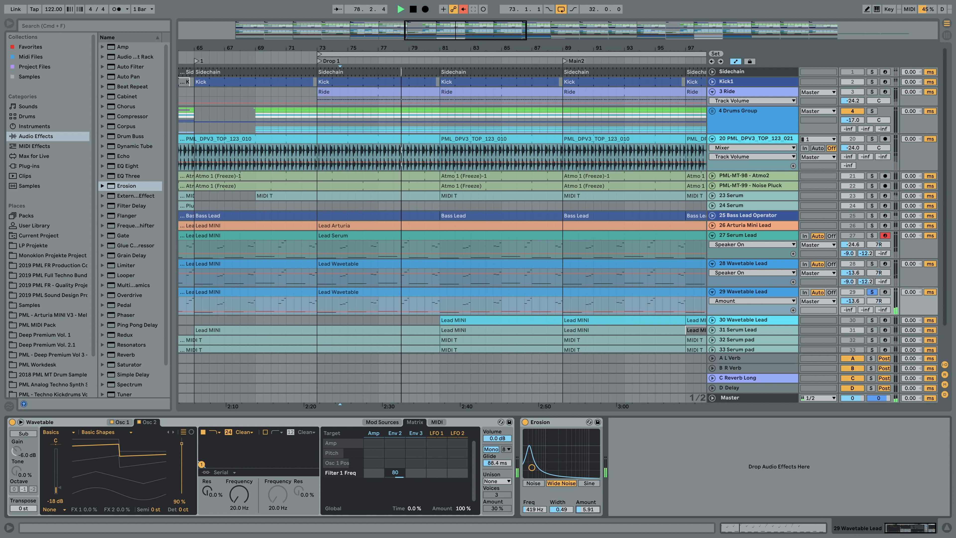
pyautogui.moveTo(587, 509)
pyautogui.mouseDown()
pyautogui.moveTo(588, 497)
pyautogui.moveTo(588, 513)
pyautogui.mouseUp()
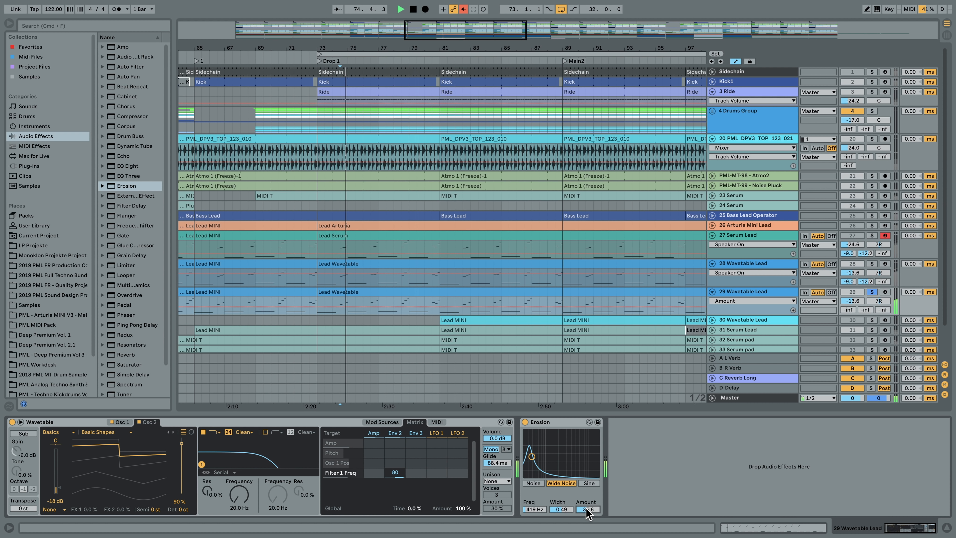
pyautogui.moveTo(588, 514); pyautogui.dragTo(588, 523)
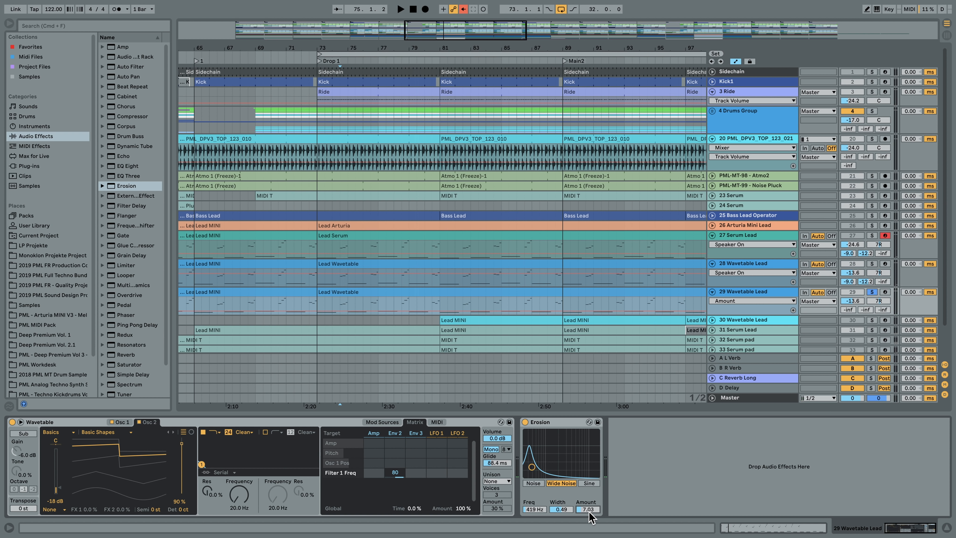
pyautogui.press('space')
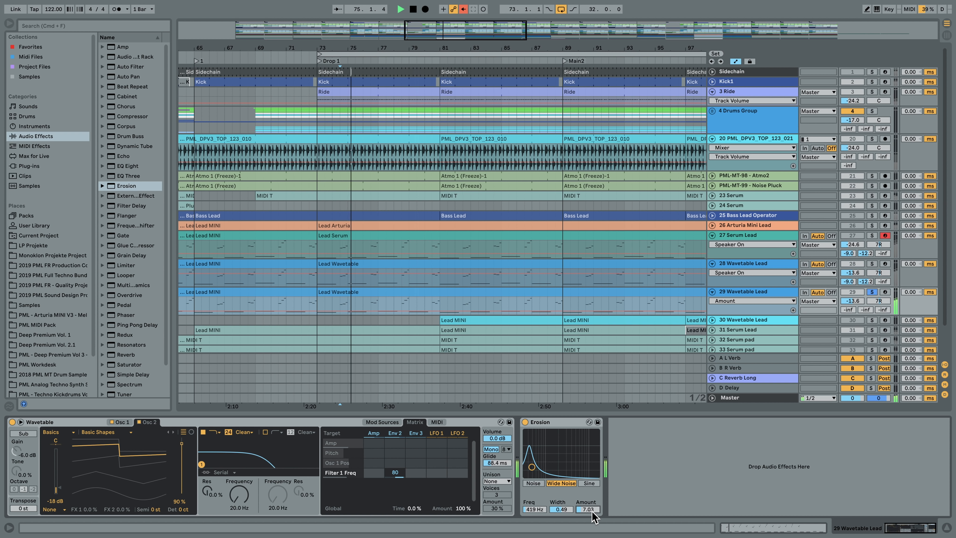
pyautogui.press('space')
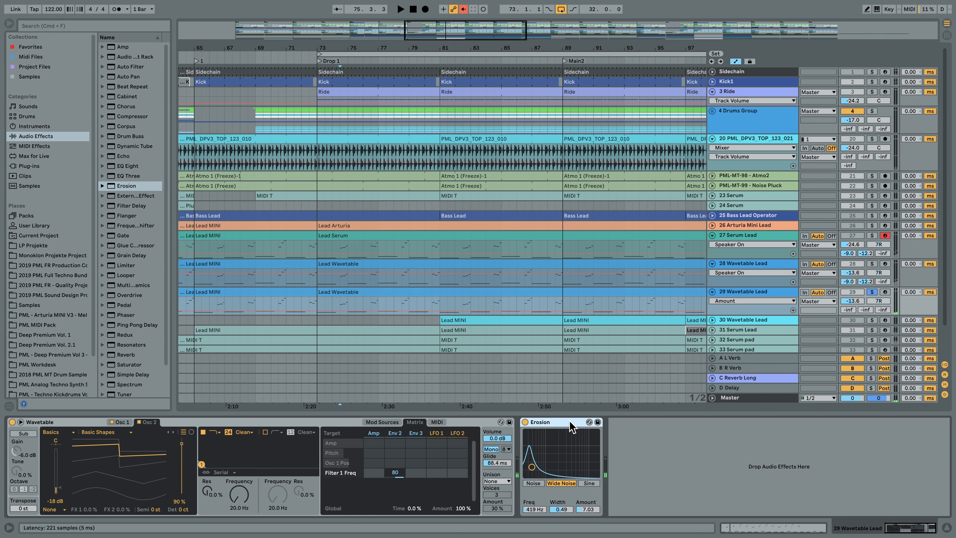
# - Duplicate the Erosion effect and set the copy's frequency to 11.8 kHz and its amount to 9.64
pyautogui.rightClick(567, 426)
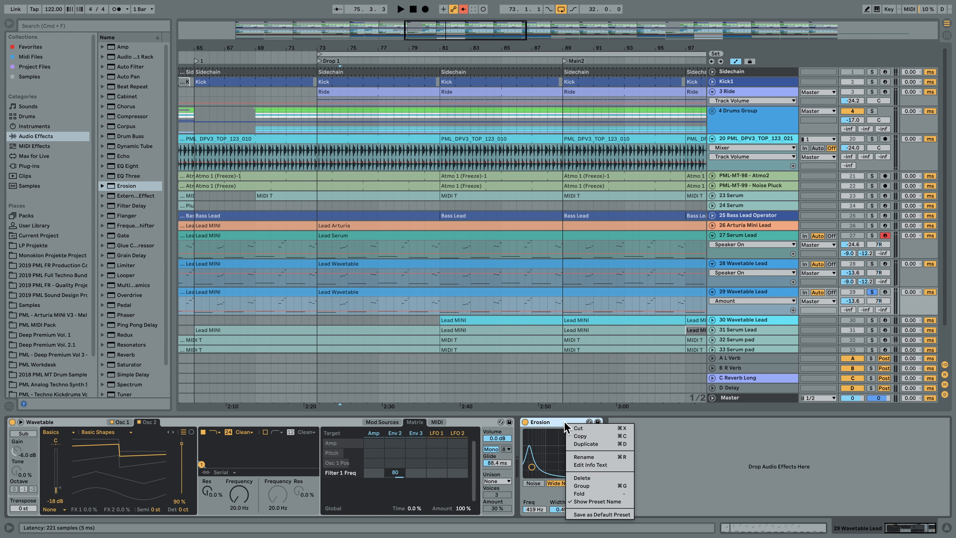
pyautogui.click(602, 444)
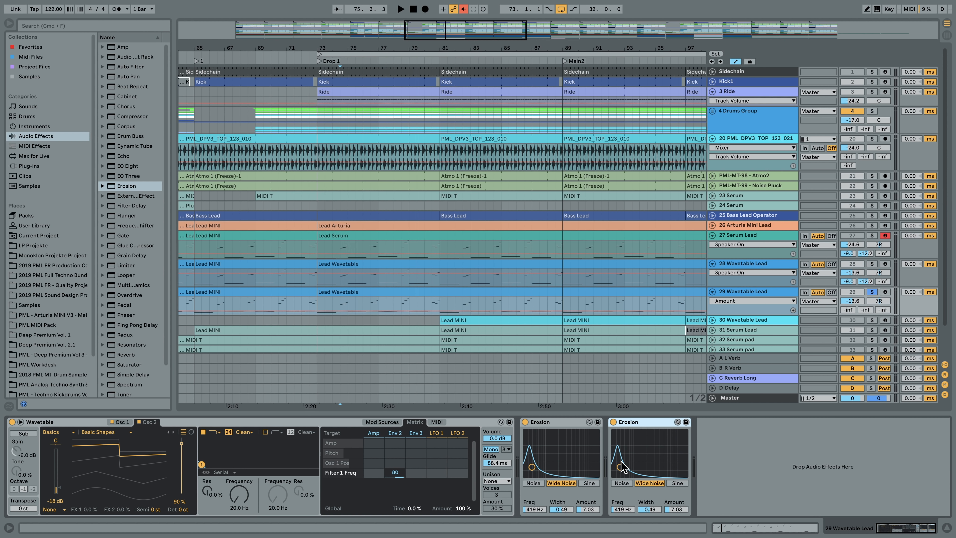
pyautogui.moveTo(620, 467); pyautogui.dragTo(678, 465)
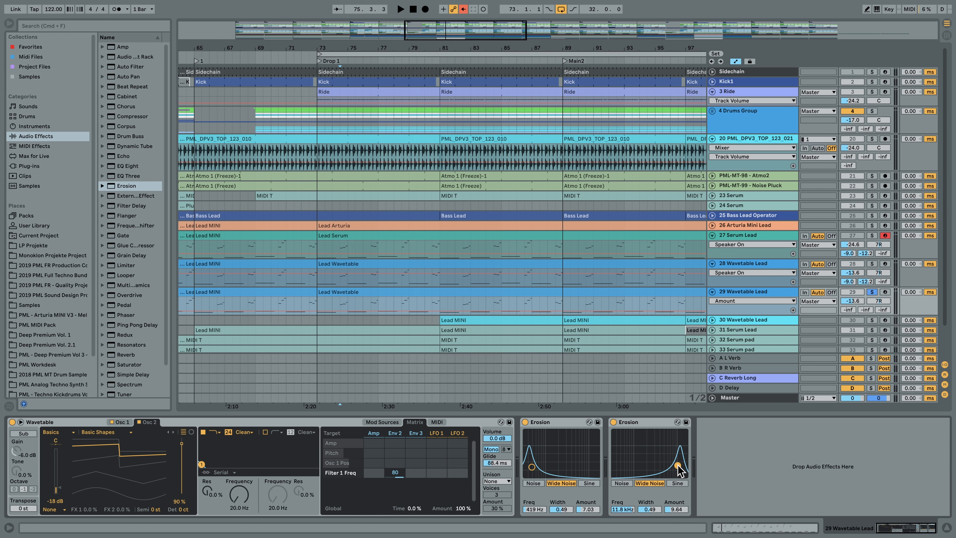
# - Set the second Erosion's frequency to 14.9 kHz and its amount to 1.48 while auditioning the lead
pyautogui.press('space')
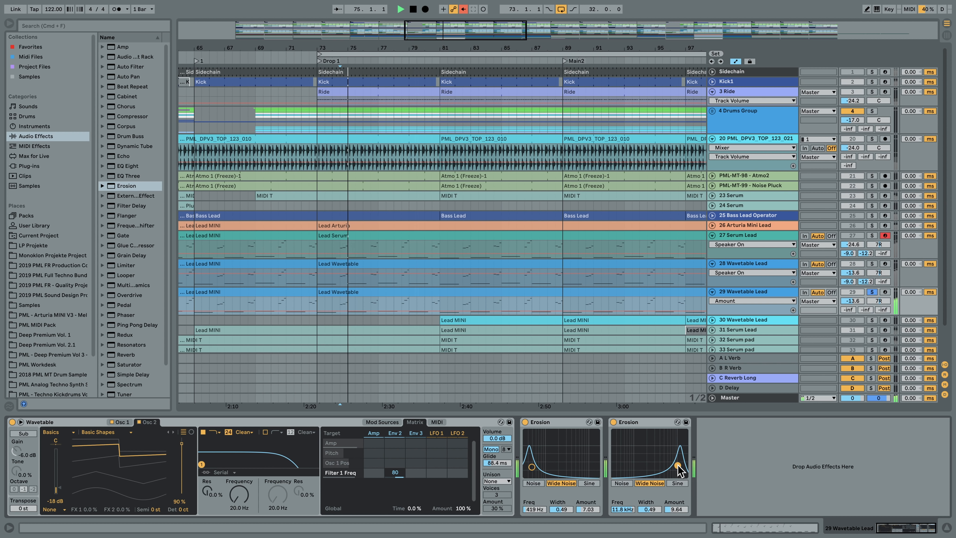
pyautogui.press('space')
pyautogui.moveTo(678, 465); pyautogui.dragTo(682, 466)
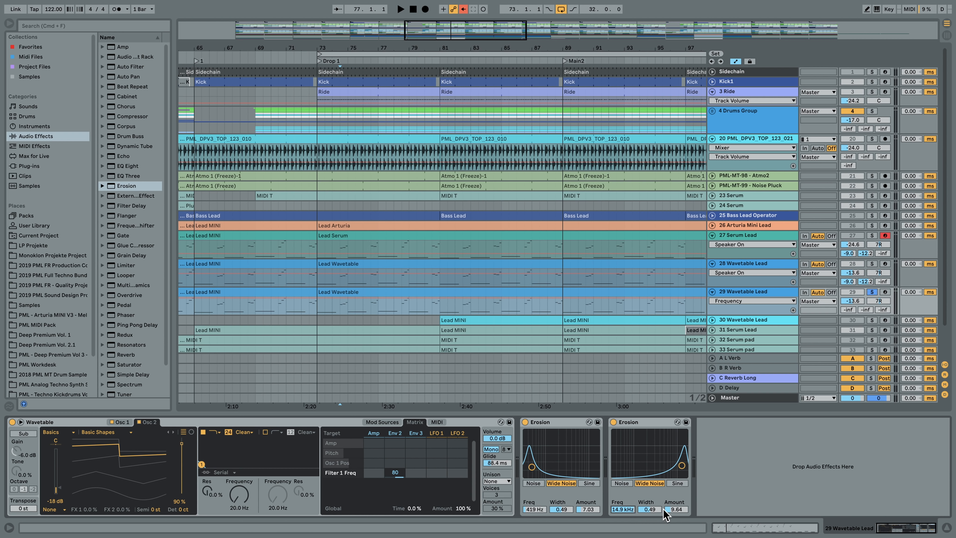
pyautogui.moveTo(676, 509); pyautogui.dragTo(676, 527)
pyautogui.press('space')
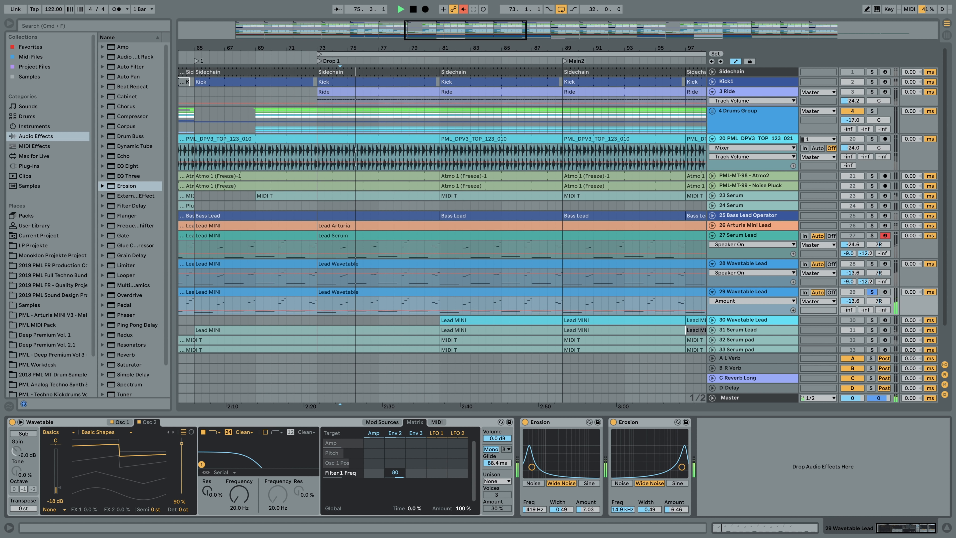
pyautogui.press('space')
pyautogui.press('space')
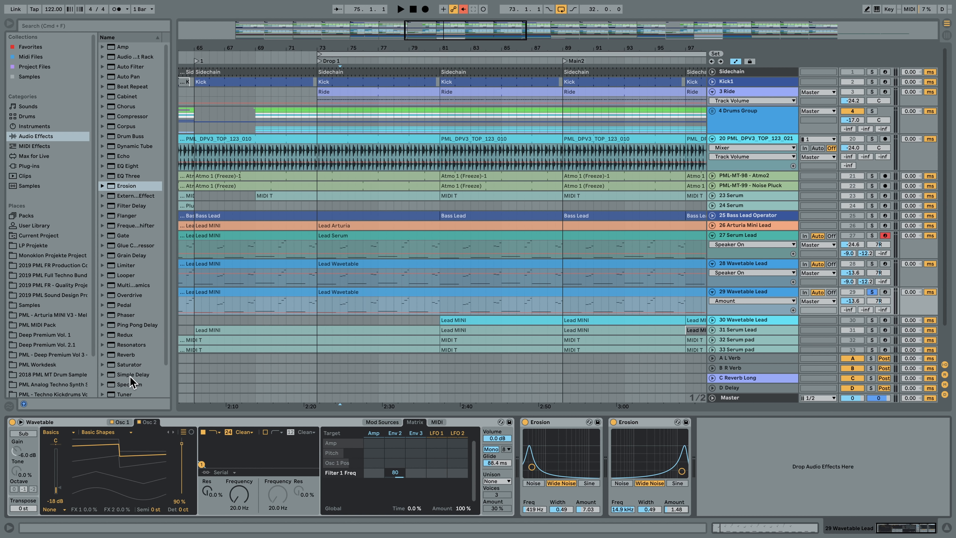
# - Add Simple Delay after the second Erosion, set feedback to 20% and dry/wet to 21%, and audition the lead
pyautogui.click(118, 375)
pyautogui.moveTo(145, 379); pyautogui.dragTo(747, 466)
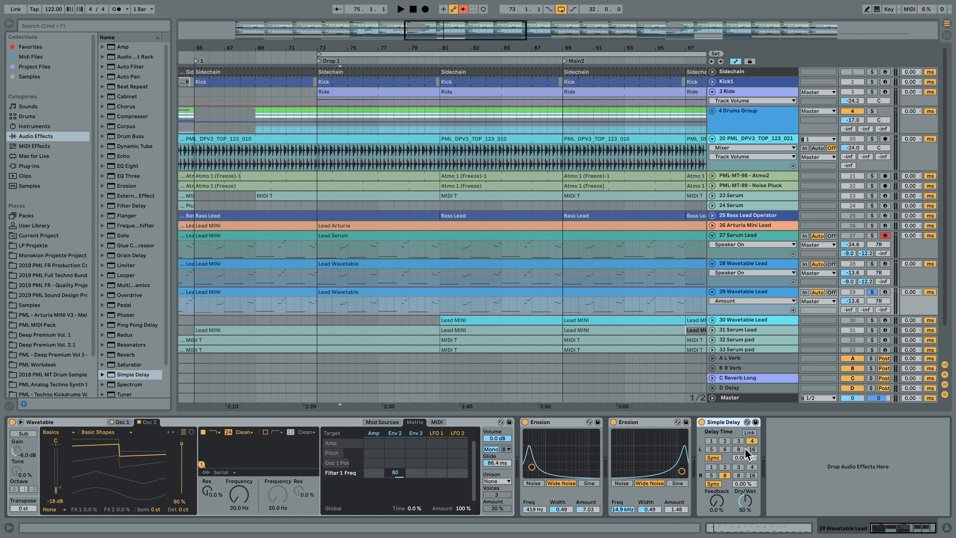
pyautogui.moveTo(744, 502)
pyautogui.mouseDown()
pyautogui.moveTo(744, 528)
pyautogui.moveTo(716, 490)
pyautogui.moveTo(745, 499)
pyautogui.mouseUp()
pyautogui.press('space')
pyautogui.click(741, 501)
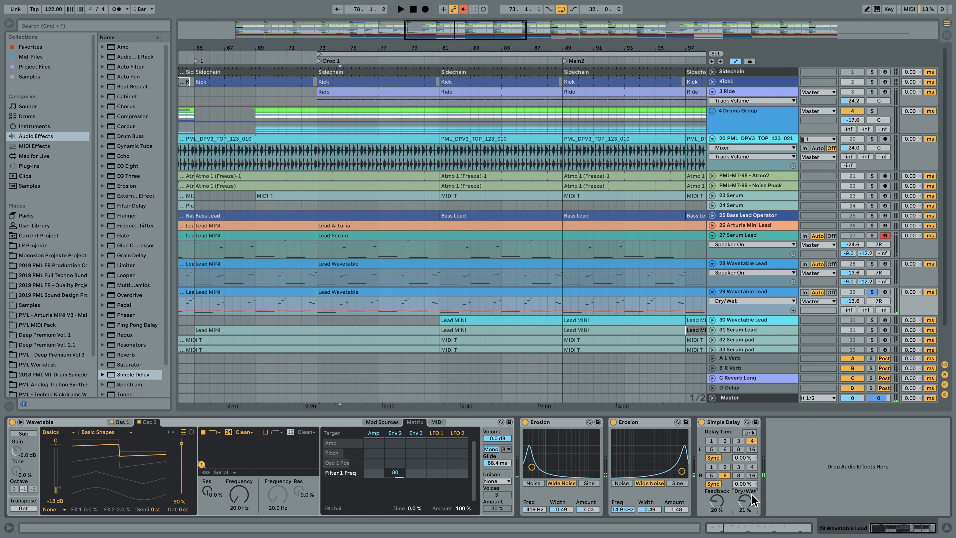
# - Add Auto Filter after Simple Delay and switch its filter circuit from Clean to OSR
pyautogui.click(123, 67)
pyautogui.moveTo(124, 72); pyautogui.dragTo(771, 493)
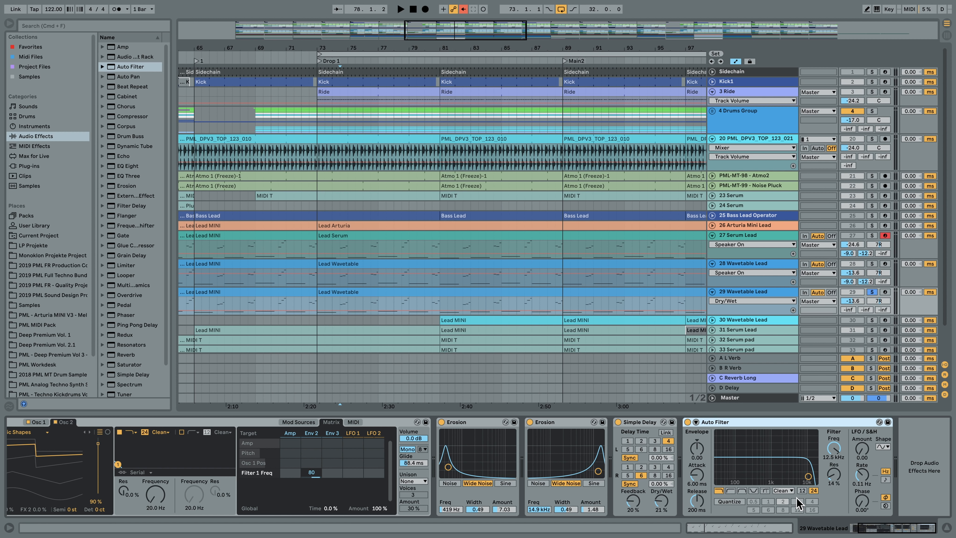
pyautogui.click(792, 490)
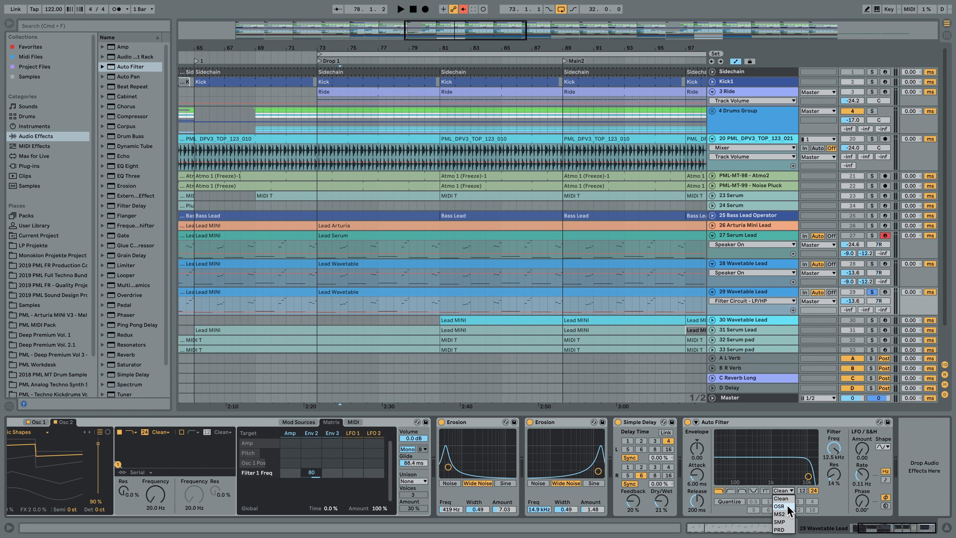
pyautogui.click(787, 505)
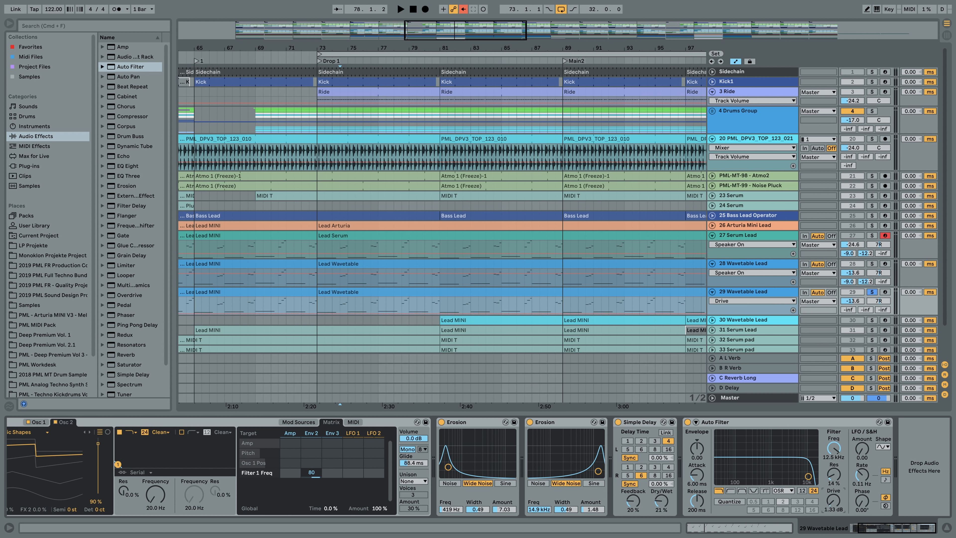
# - Set the Auto Filter's drive to 3.62 dB while auditioning the lead
pyautogui.moveTo(835, 506); pyautogui.dragTo(834, 497)
pyautogui.press('space')
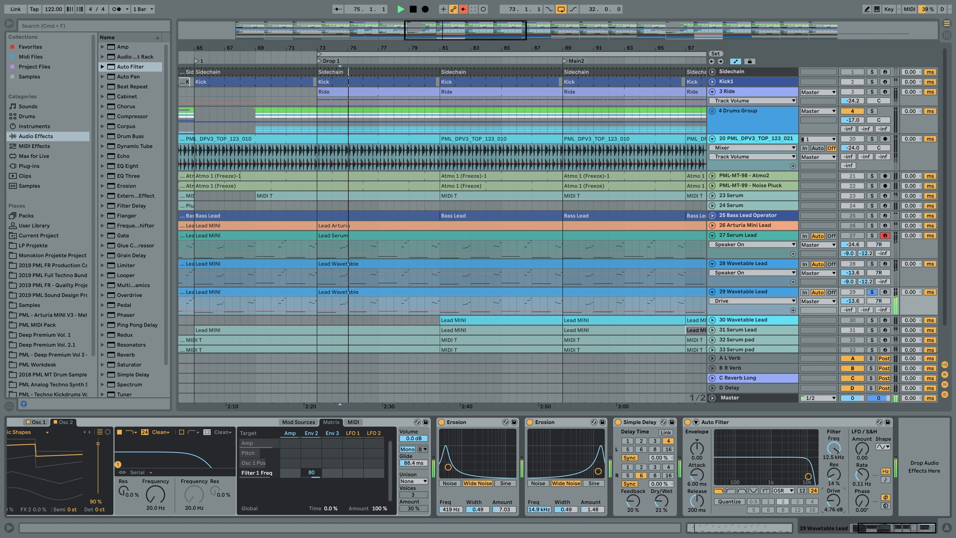
pyautogui.moveTo(833, 501); pyautogui.dragTo(833, 480)
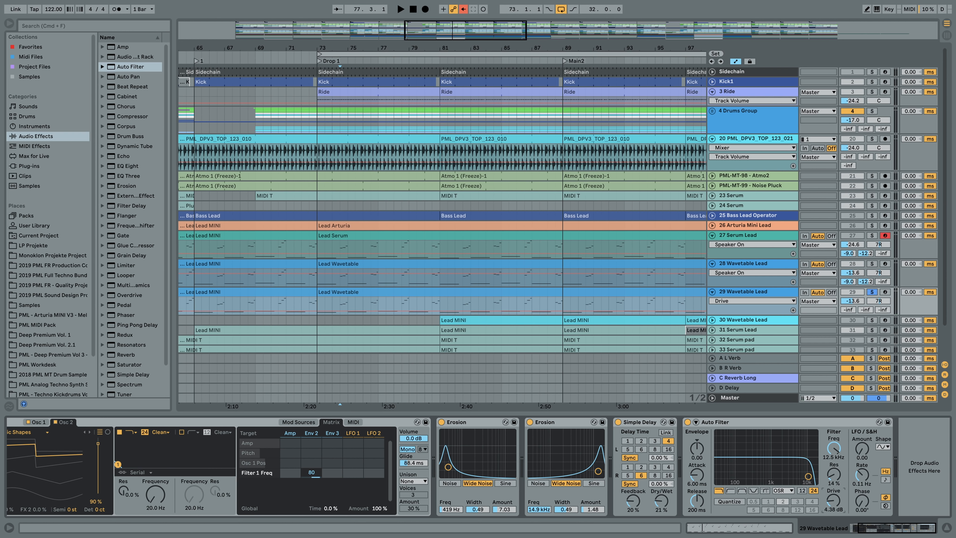
pyautogui.press('space')
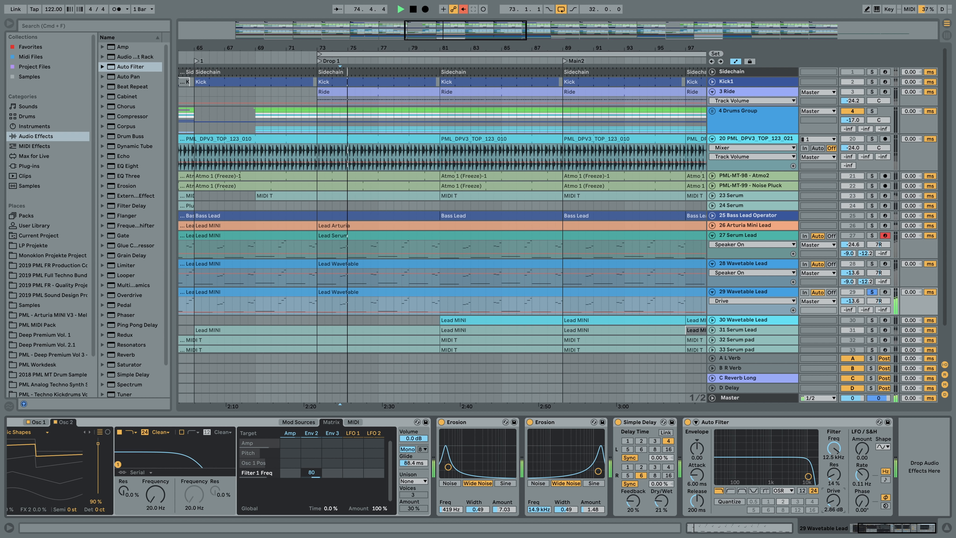
pyautogui.moveTo(833, 498); pyautogui.dragTo(833, 501)
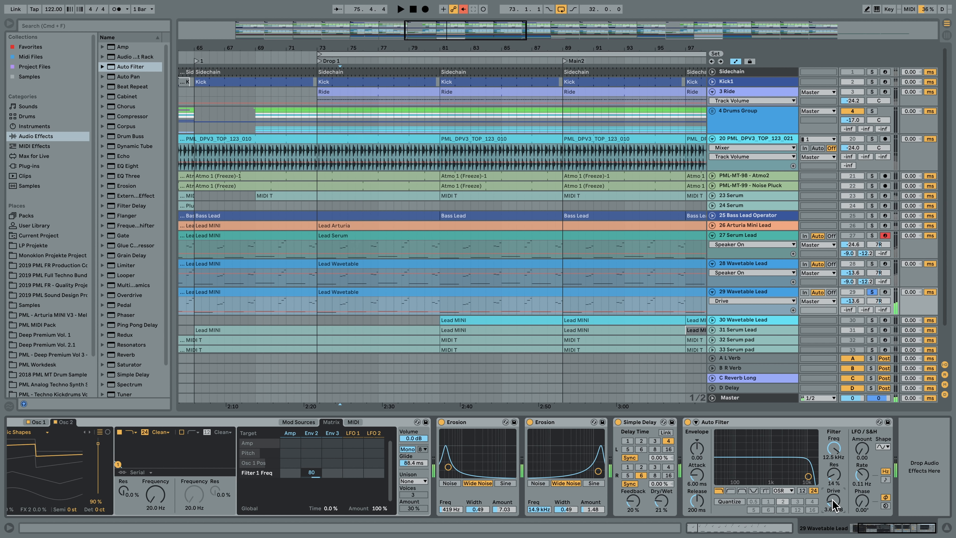
pyautogui.press('space')
pyautogui.press('space')
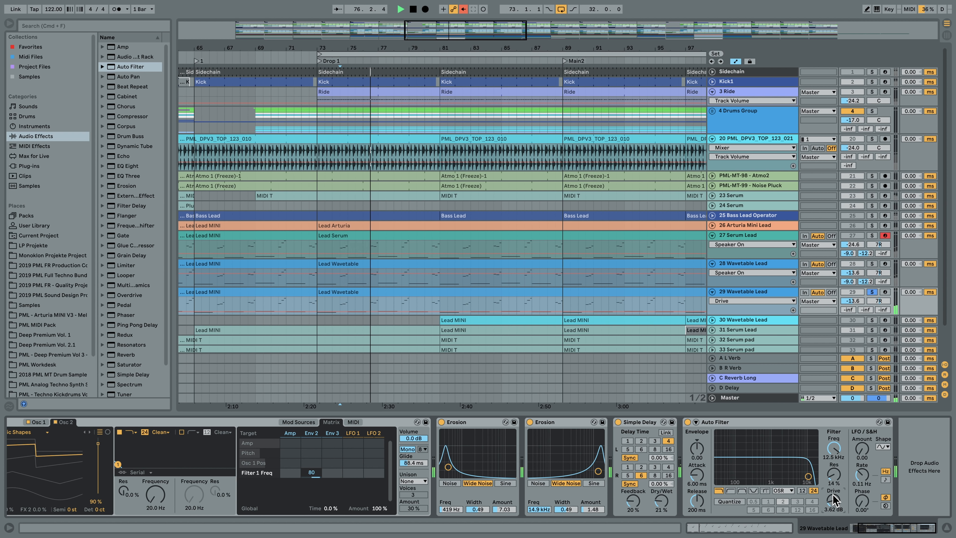
pyautogui.press('space')
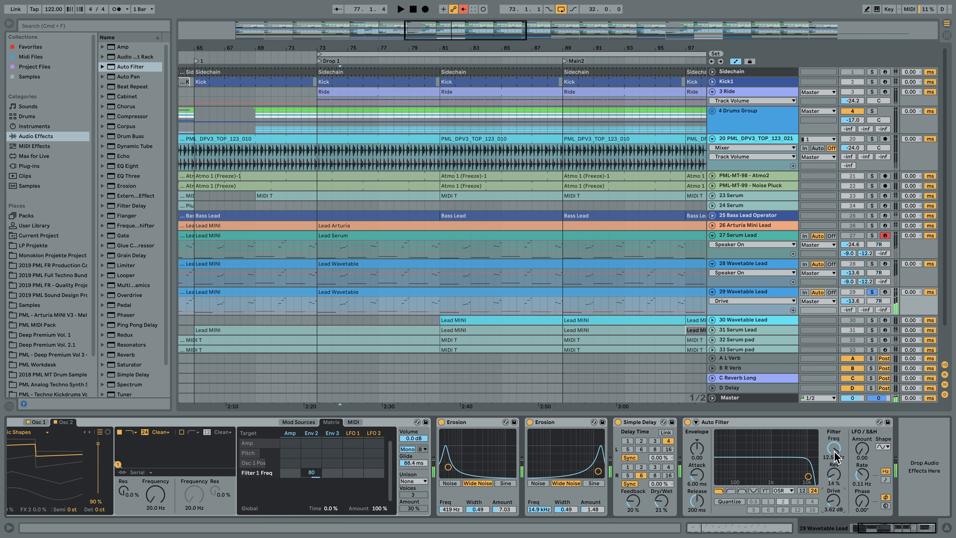
# - Set the Auto Filter's frequency to 10.0 kHz and audition the lead
pyautogui.moveTo(835, 460); pyautogui.dragTo(834, 466)
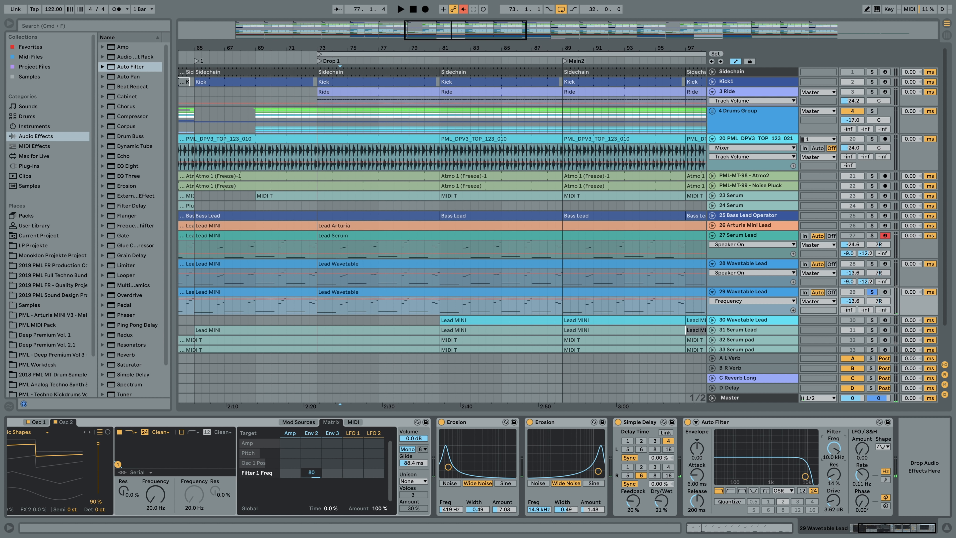
pyautogui.press('space')
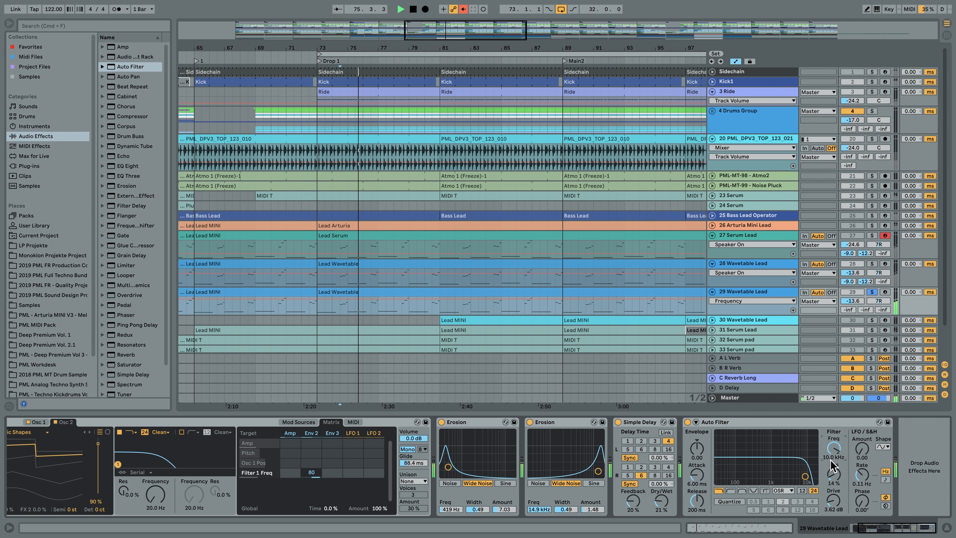
pyautogui.press('space')
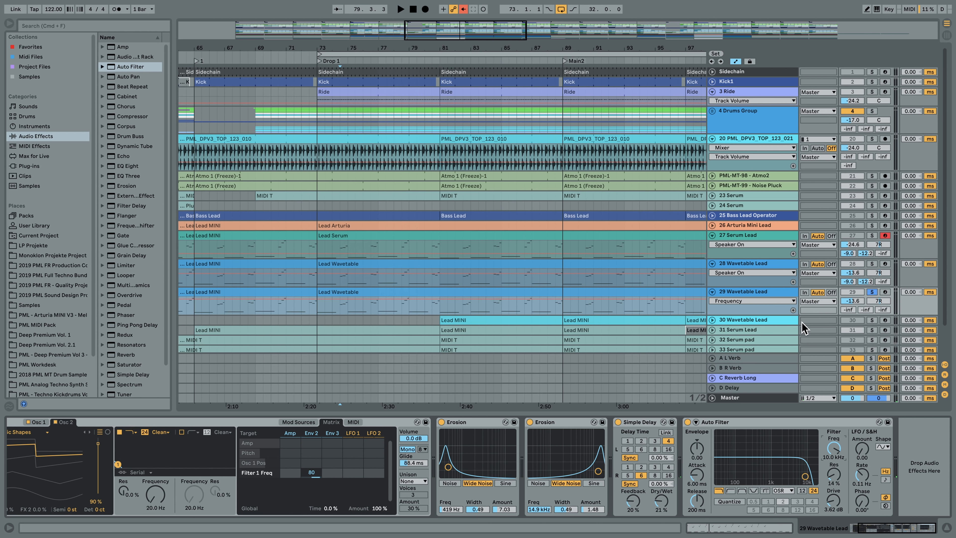
# - Check the L Verb and R Verb return reverbs, and set track 29's sends to -9.4 dB for A and -12.5 dB for B
pyautogui.click(130, 356)
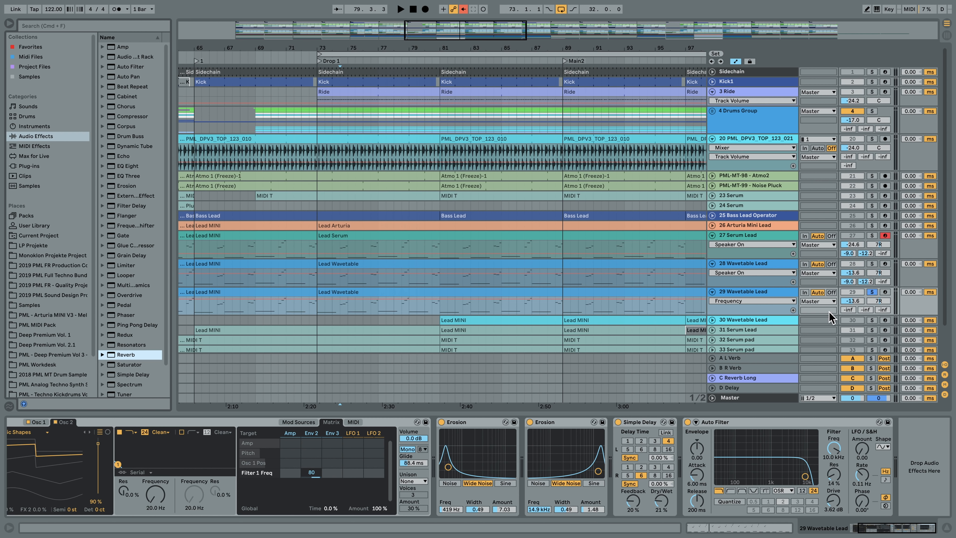
pyautogui.click(745, 361)
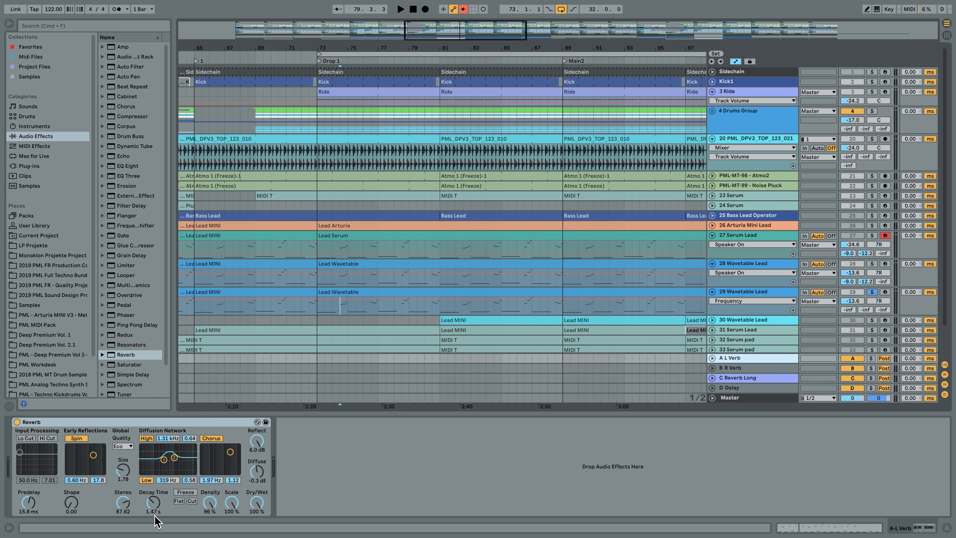
pyautogui.click(725, 367)
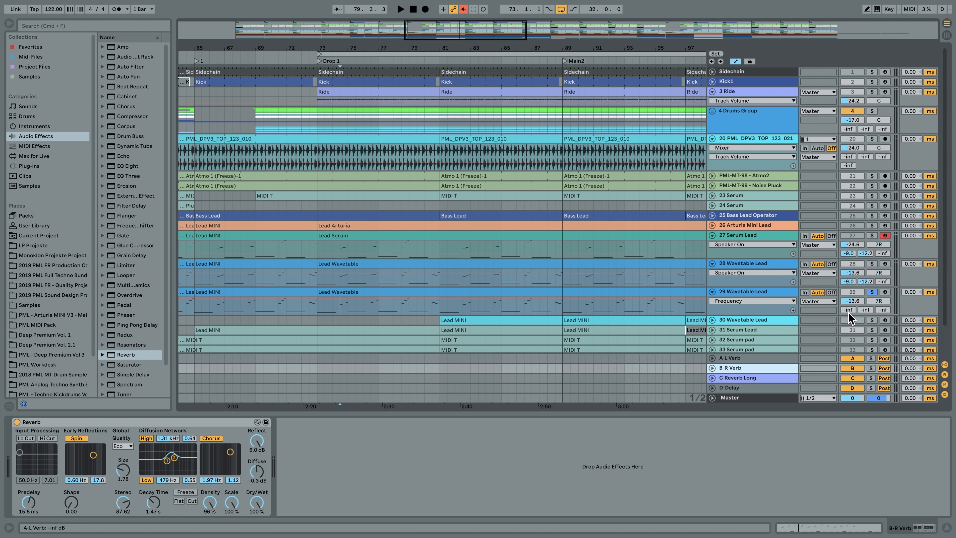
pyautogui.moveTo(849, 309); pyautogui.dragTo(849, 308)
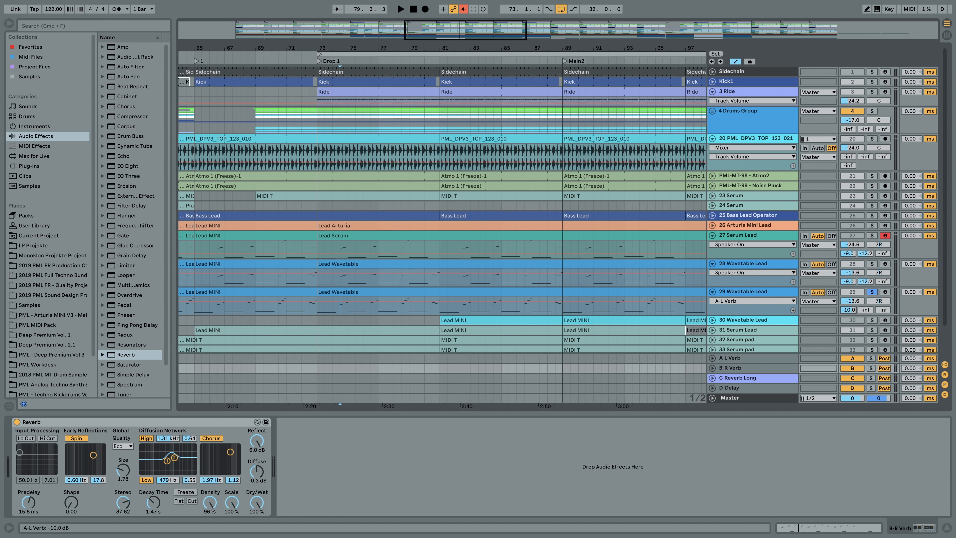
pyautogui.moveTo(867, 310); pyautogui.dragTo(867, 308)
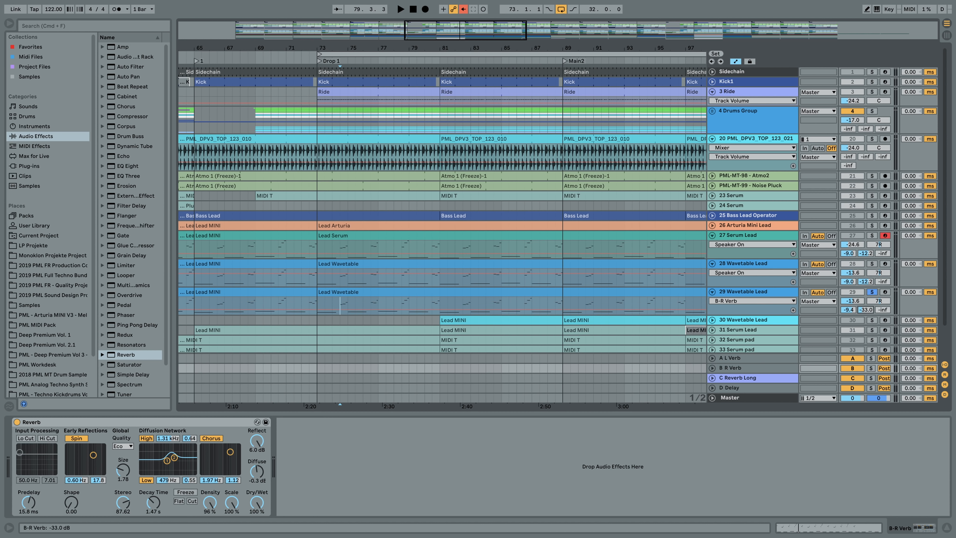
pyautogui.press('space')
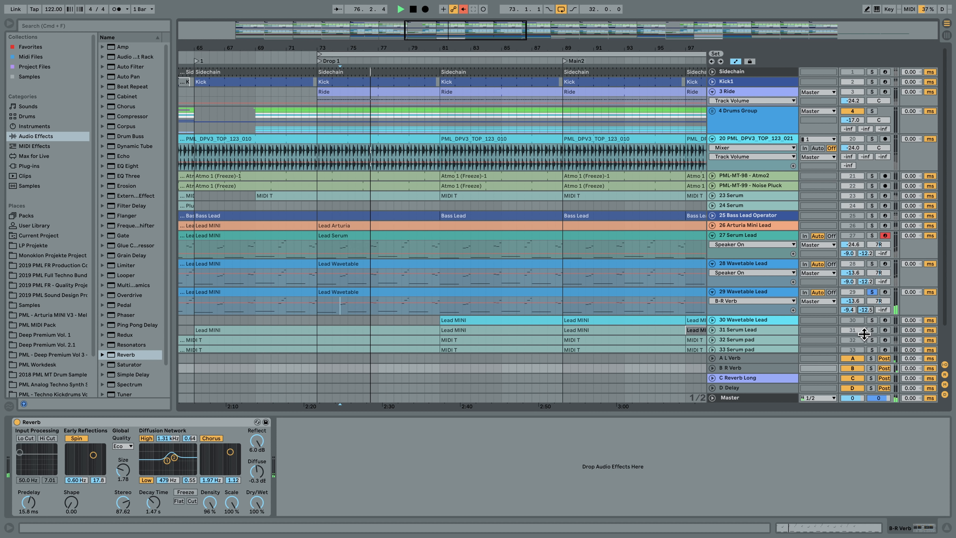
# - Compare the original Wavetable lead on track 28 with the rebuilt one on track 29 by soloing each during playback
pyautogui.click(873, 264)
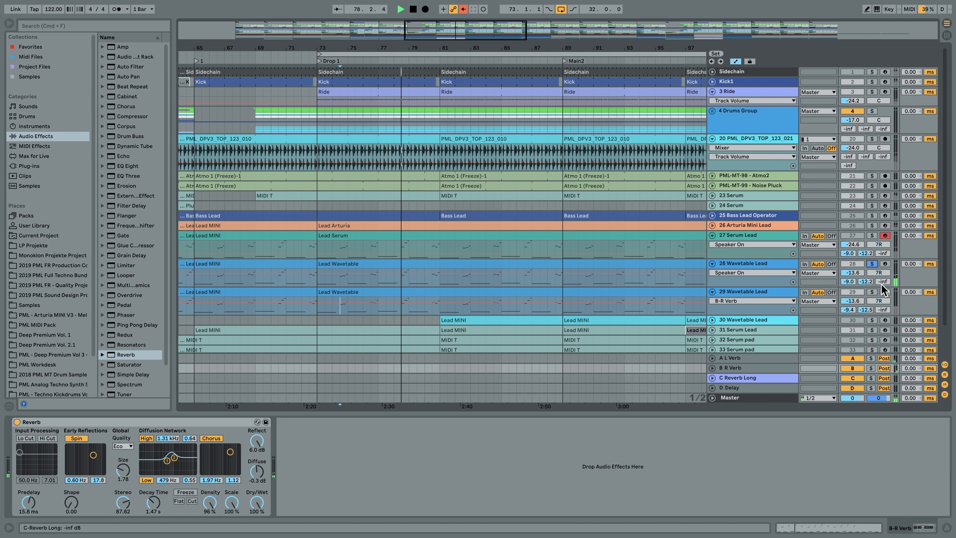
pyautogui.click(872, 292)
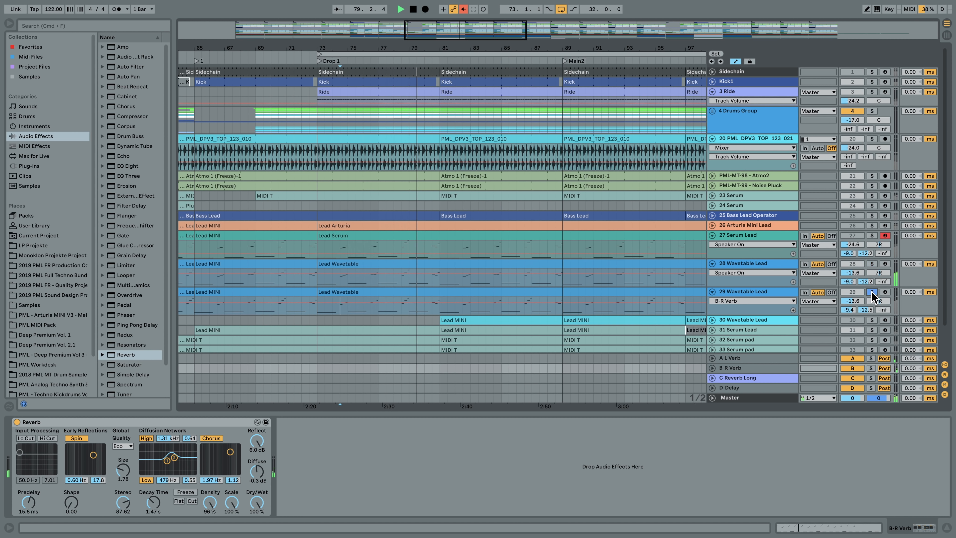
# - Group all devices on track 29, from Wavetable through Auto Filter, into one Instrument Rack
pyautogui.click(791, 296)
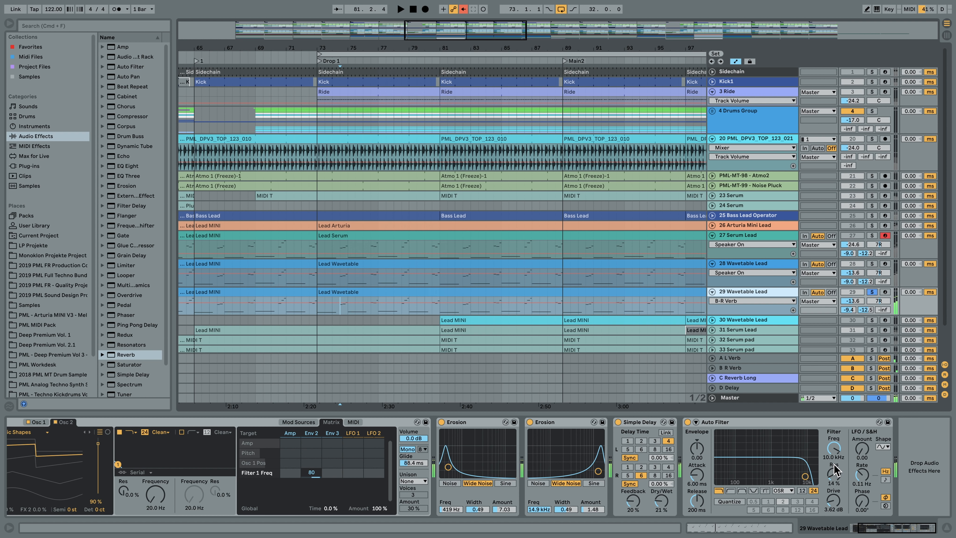
pyautogui.moveTo(889, 529); pyautogui.dragTo(877, 529)
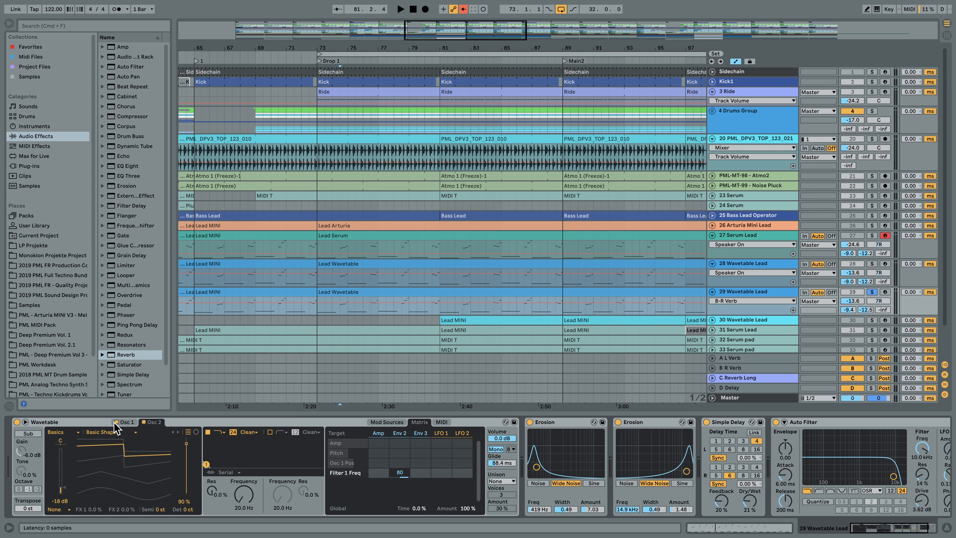
pyautogui.click(95, 423)
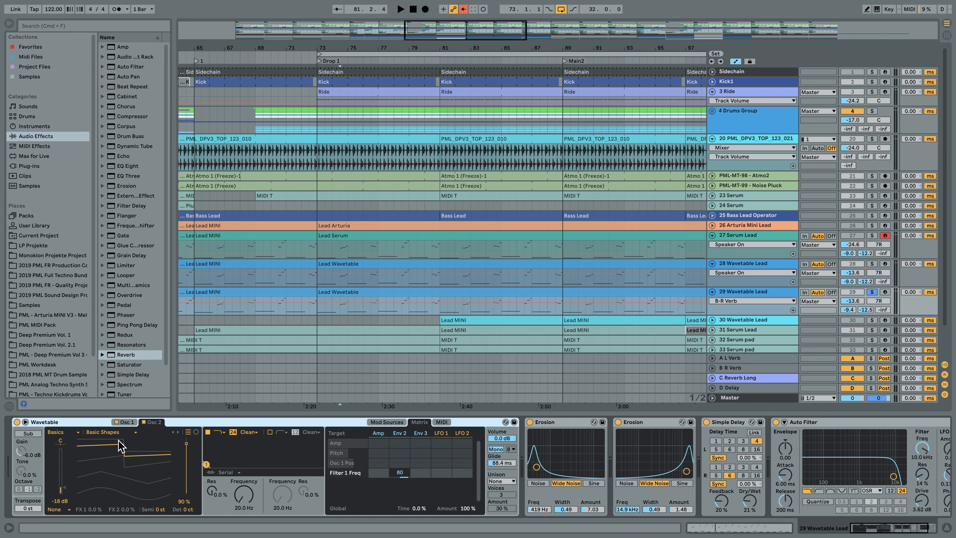
pyautogui.click(882, 531)
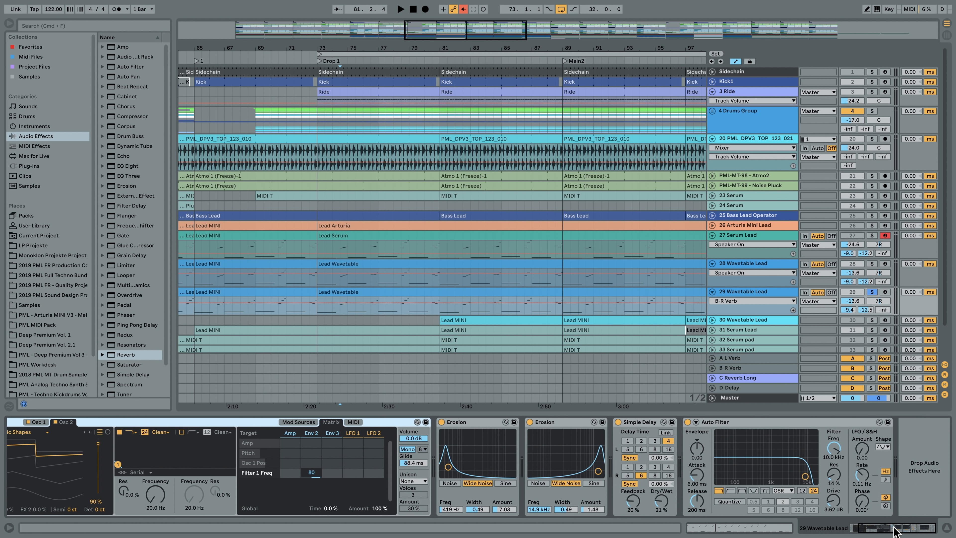
pyautogui.click(740, 425)
pyautogui.rightClick(746, 422)
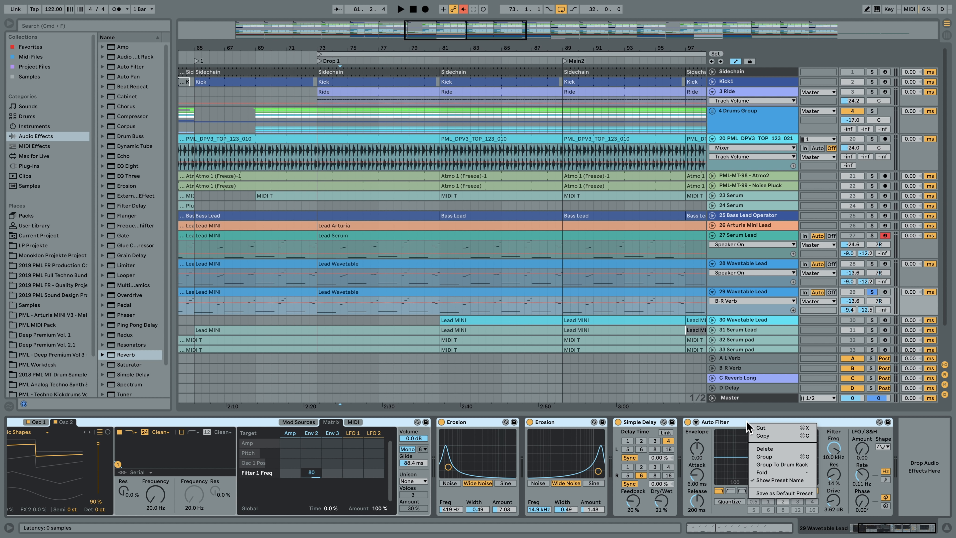
pyautogui.click(794, 456)
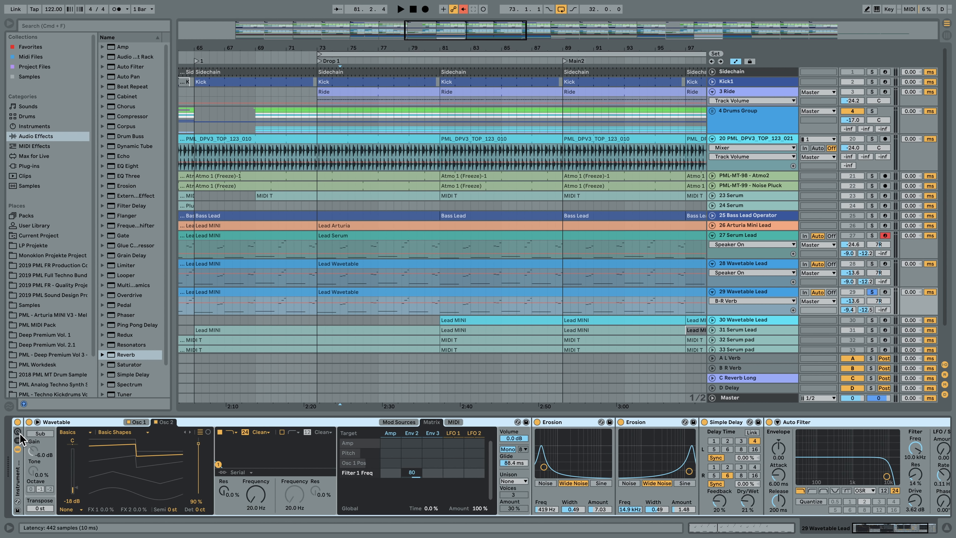
# - Show the Instrument Rack's macro controls and rename the rack "Analog Lead"
pyautogui.click(18, 433)
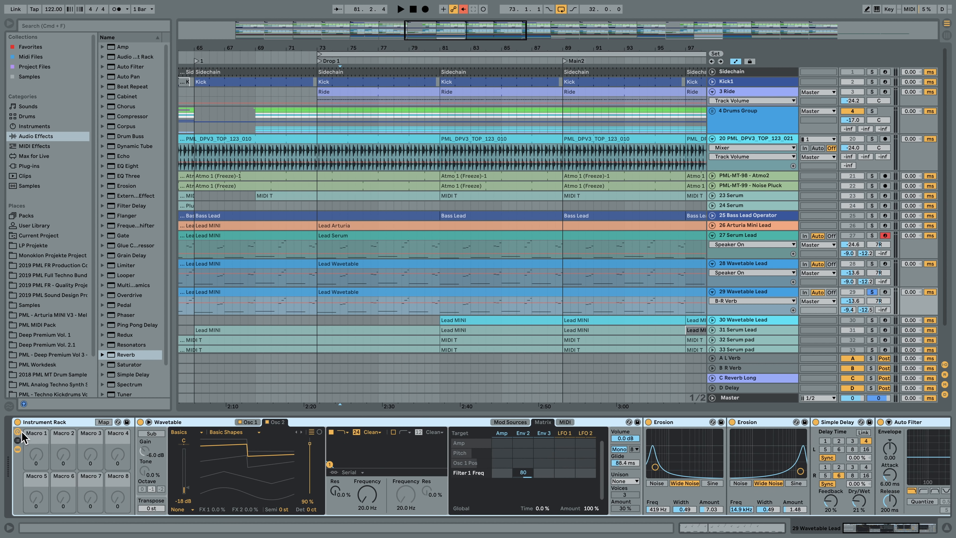
pyautogui.rightClick(49, 426)
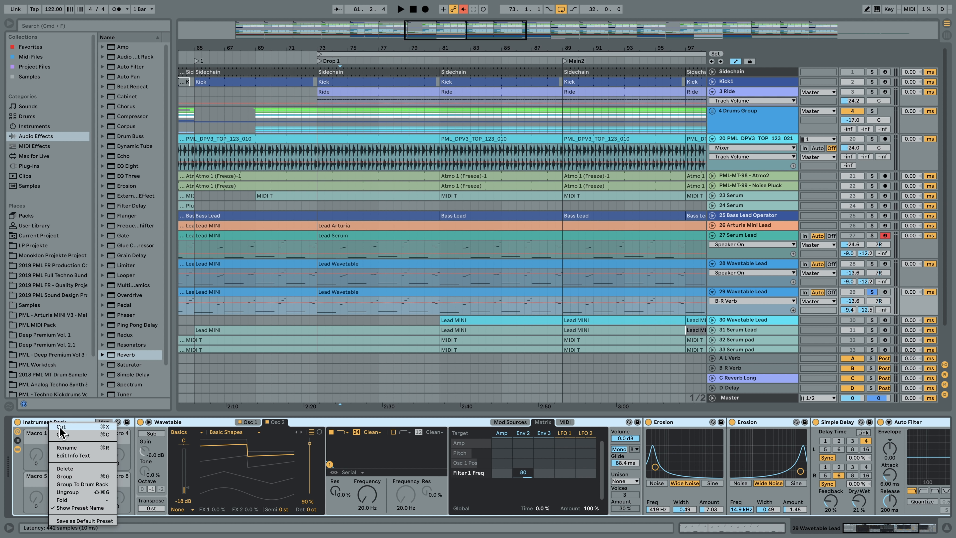
pyautogui.click(75, 449)
pyautogui.write('Analog Lead')
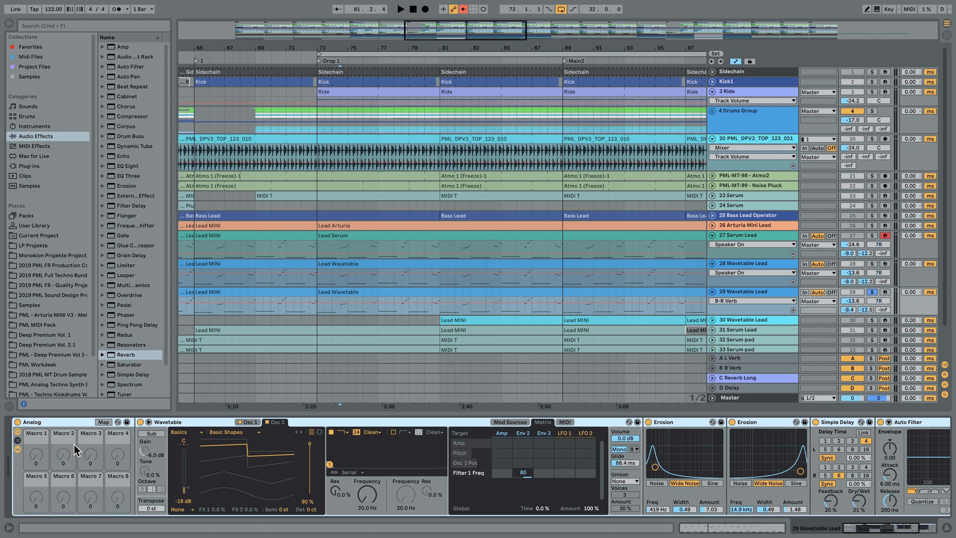
# - Save the Instrument Rack as the preset "FR - Analog Lead" and play the full mix with track 28 deactivated
pyautogui.click(126, 422)
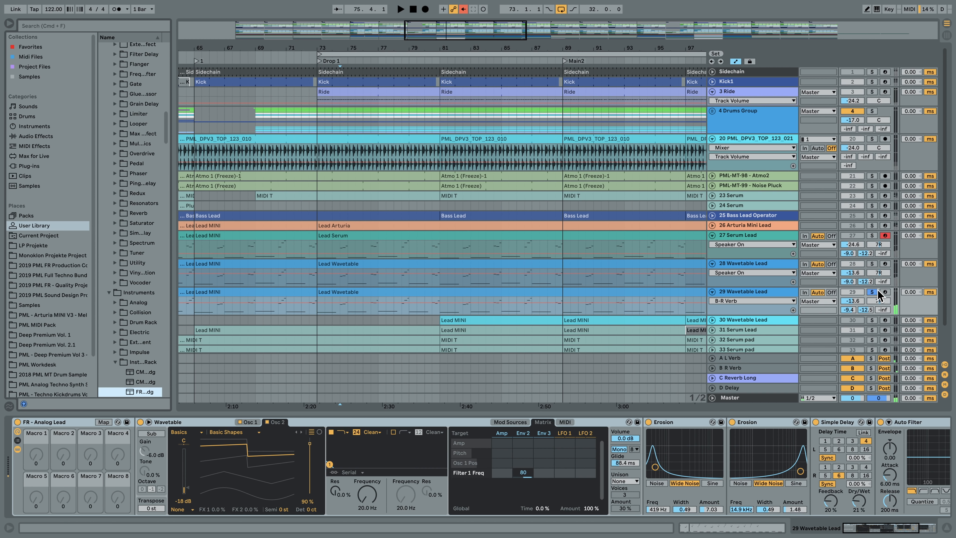
pyautogui.press('space')
pyautogui.click(853, 264)
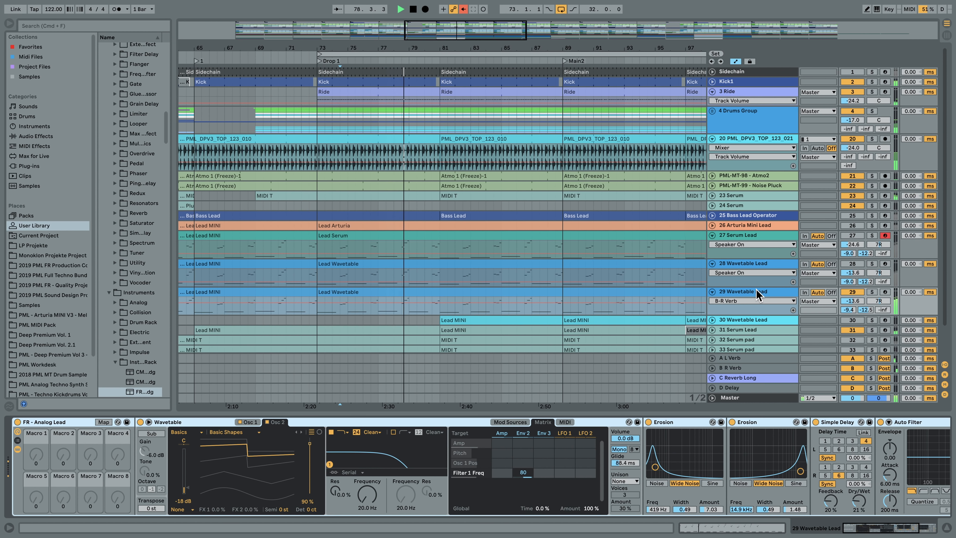
# - Show Wavetable's expanded oscillator and envelope view, and browse the loop folders in the PML - Deep Premium Vol 3 place
pyautogui.click(149, 421)
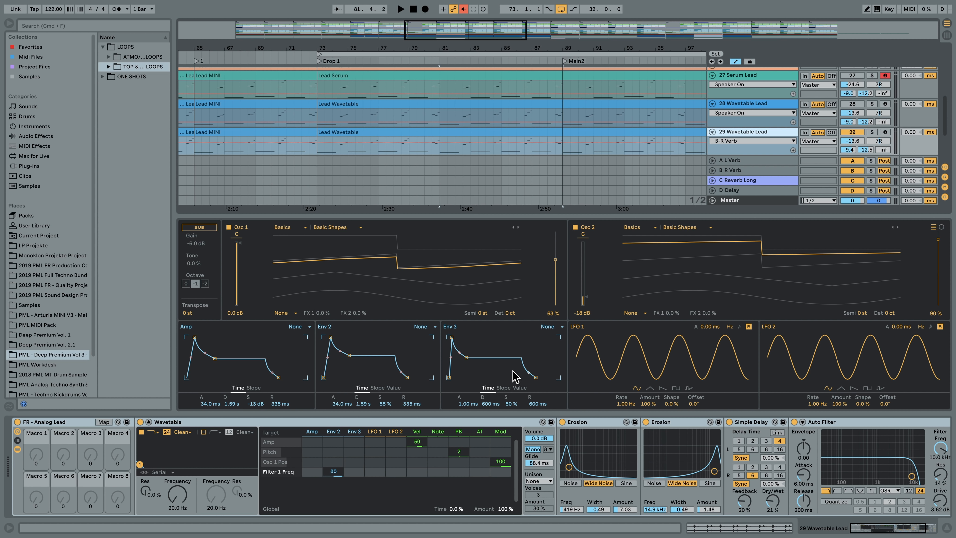
pyautogui.click(67, 355)
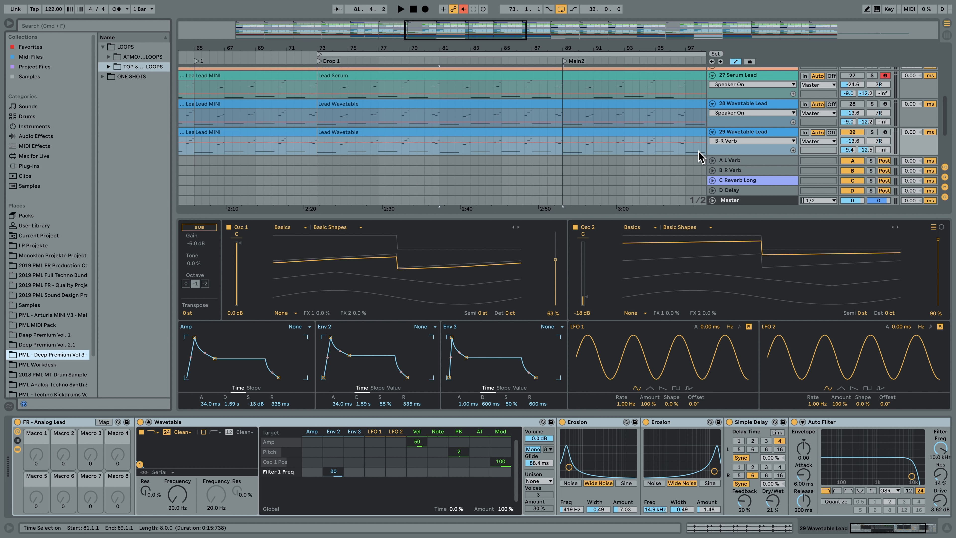
# - Play the arrangement with the device view hidden, then activate track 30 Wavetable Lead and unfold it to show its MIDI clips
pyautogui.press('space')
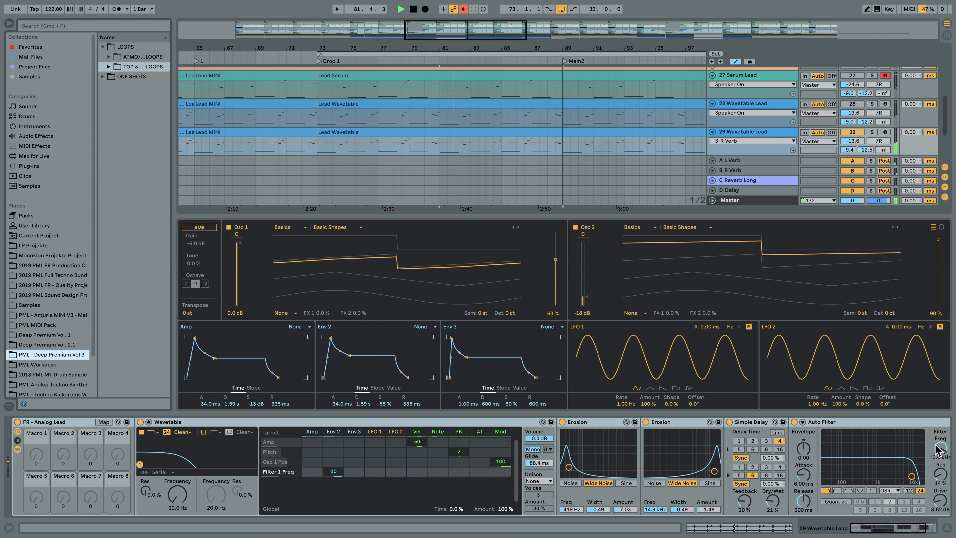
pyautogui.press('super+alt+l')
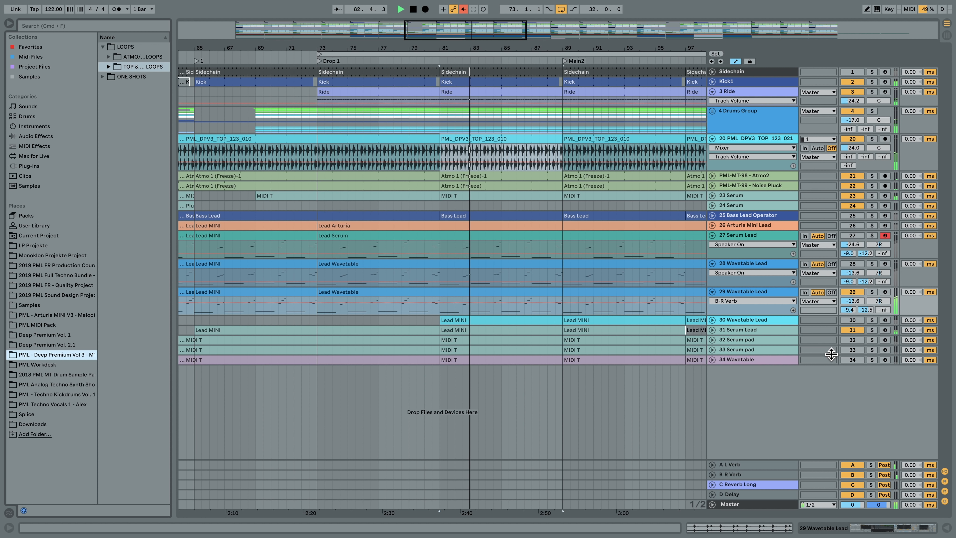
pyautogui.press('-')
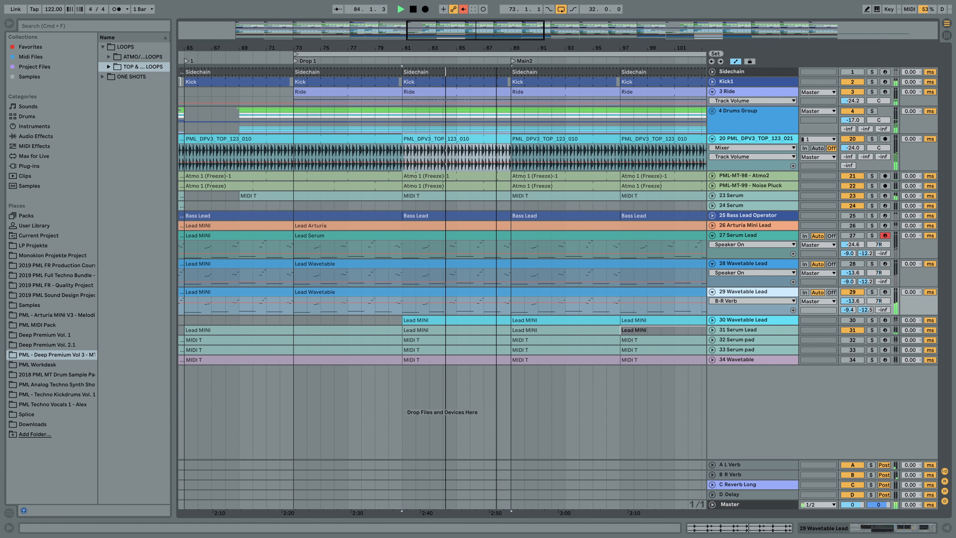
pyautogui.click(854, 321)
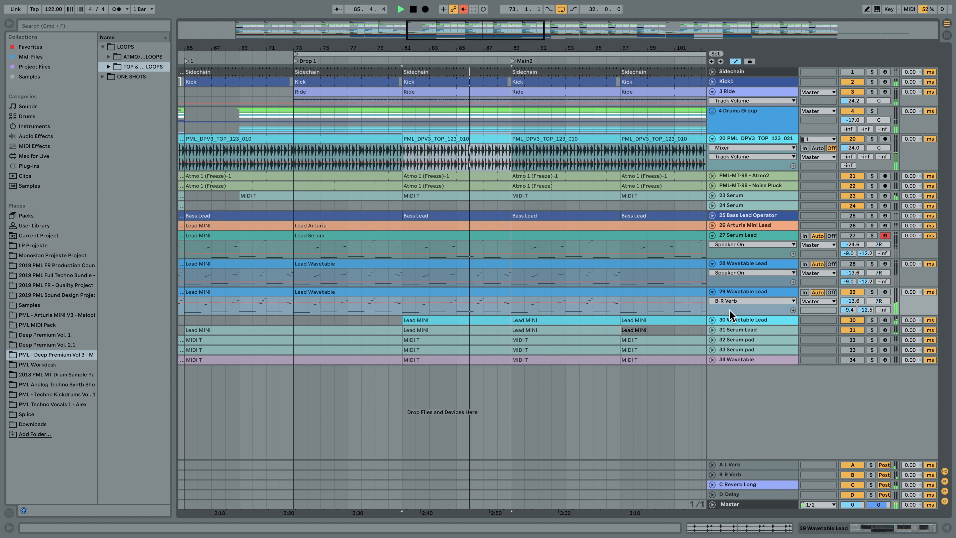
pyautogui.click(712, 320)
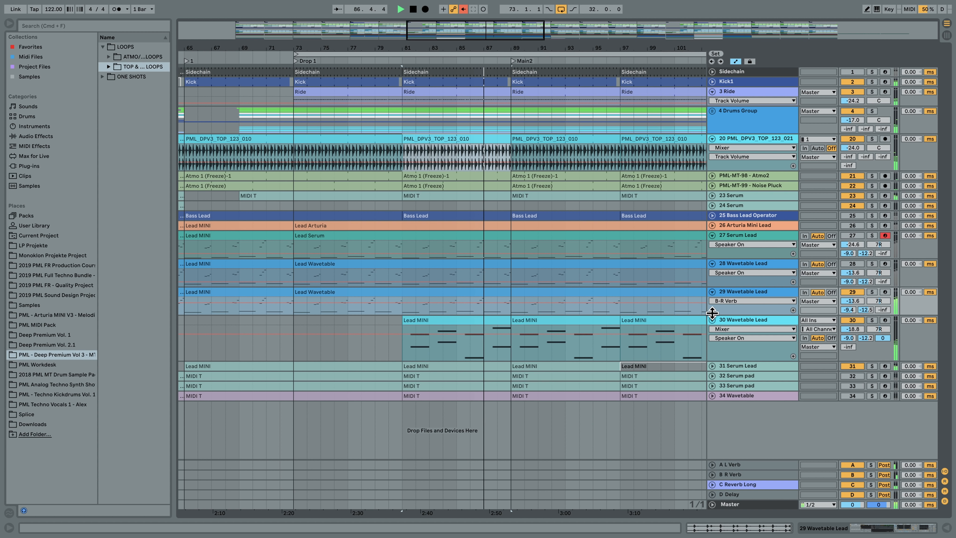